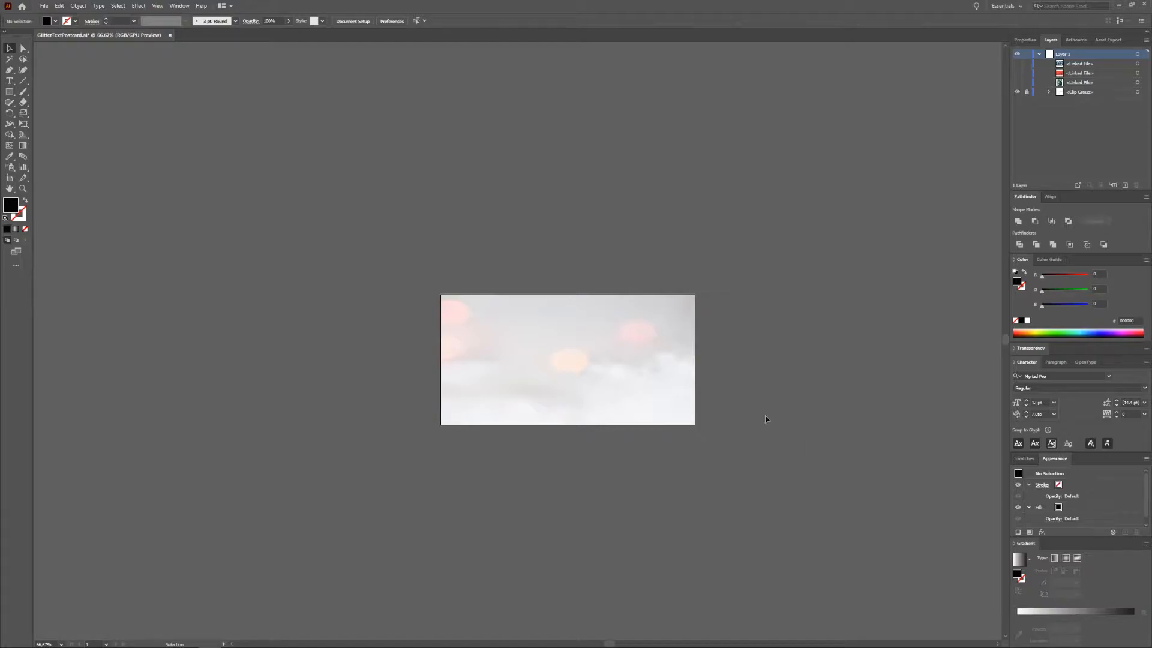
Step: Add a text object reading Glitter Text in the middle of the postcard artboard
{"action": "left_click_drag", "start_coordinate": [641, 515], "coordinate": [625, 481]}
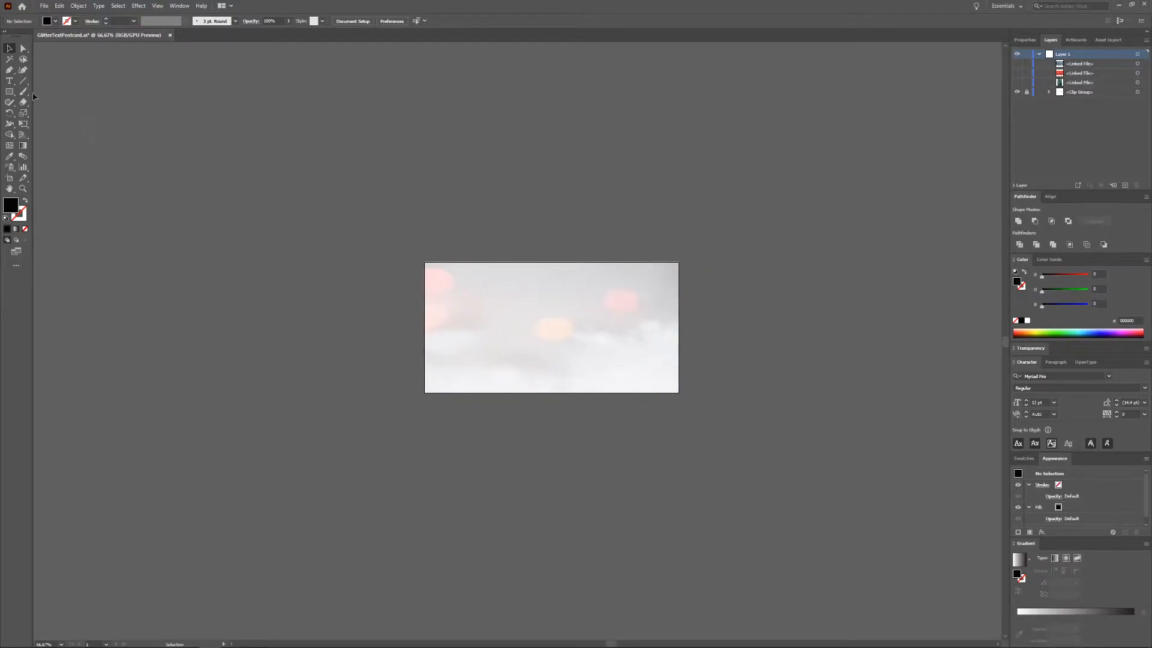
{"action": "key", "text": "t"}
{"action": "left_click", "coordinate": [501, 334]}
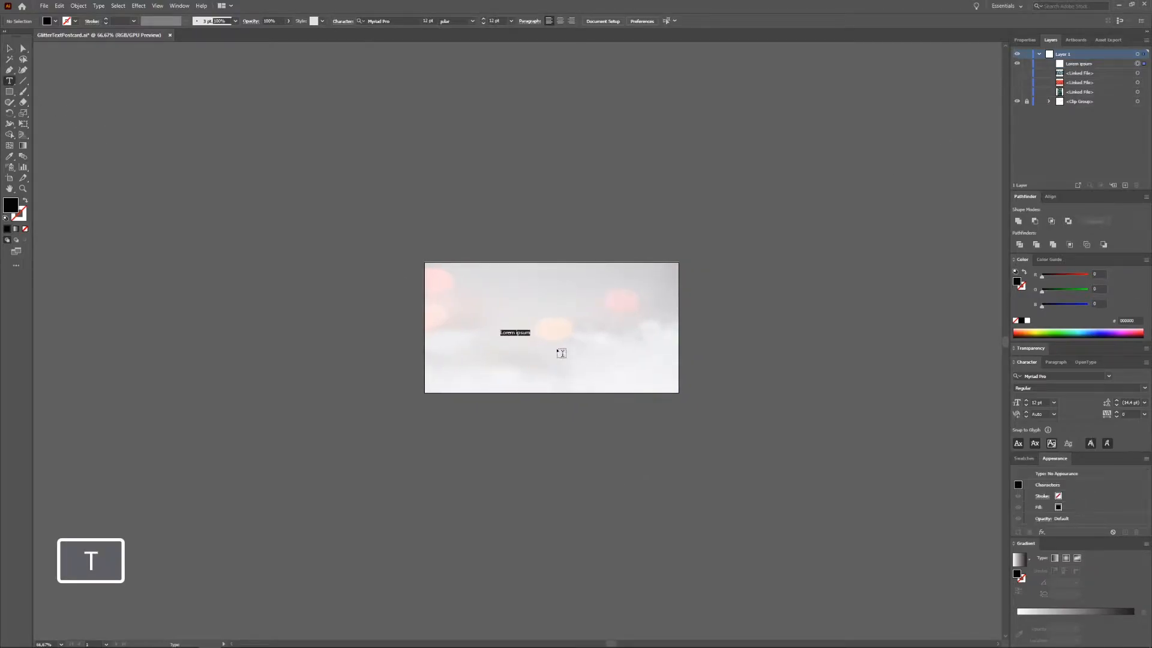
{"action": "type", "text": "G"}
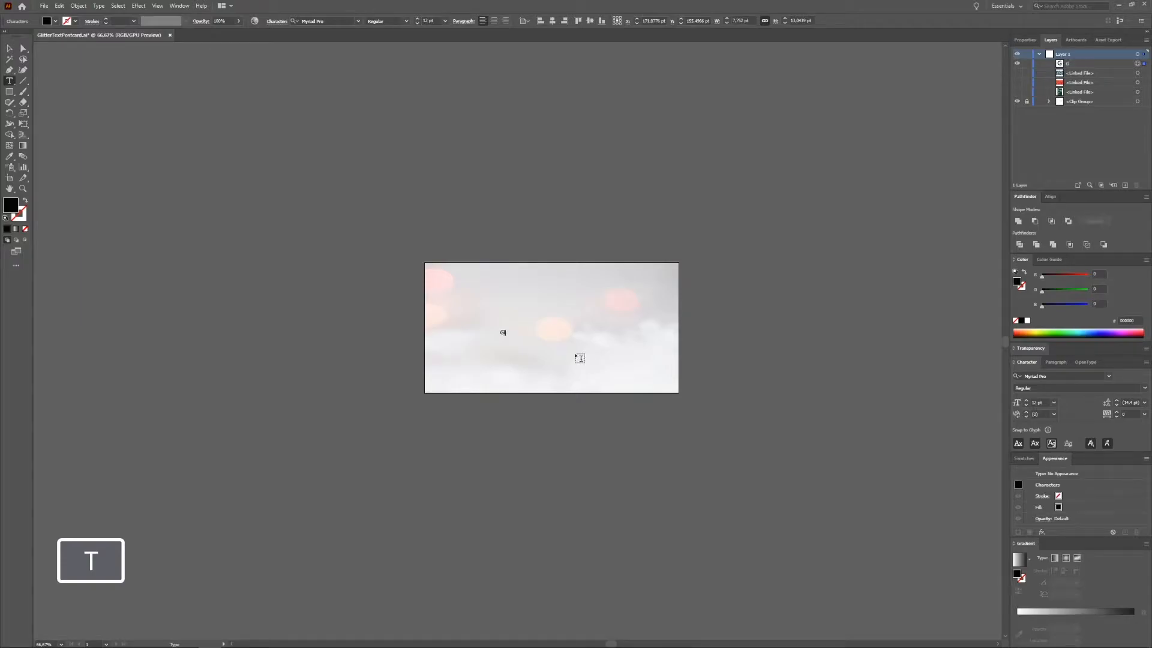
{"action": "type", "text": "litter Text"}
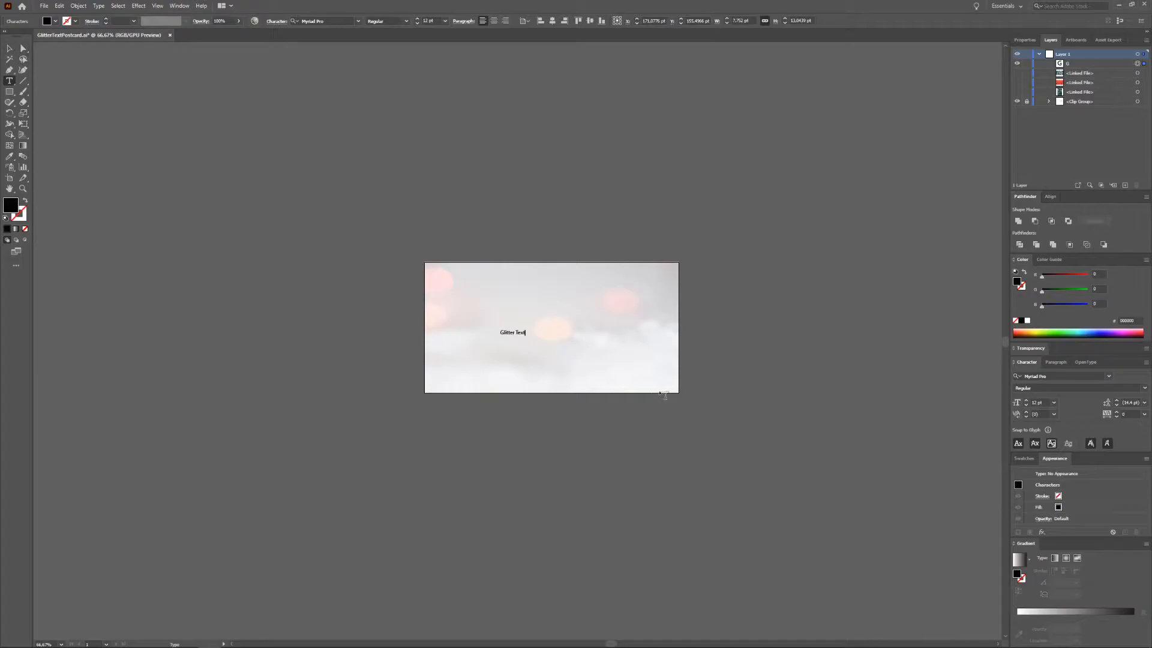
Step: Select the text and change its font to Alexa Std
{"action": "left_click_drag", "start_coordinate": [501, 330], "coordinate": [532, 333]}
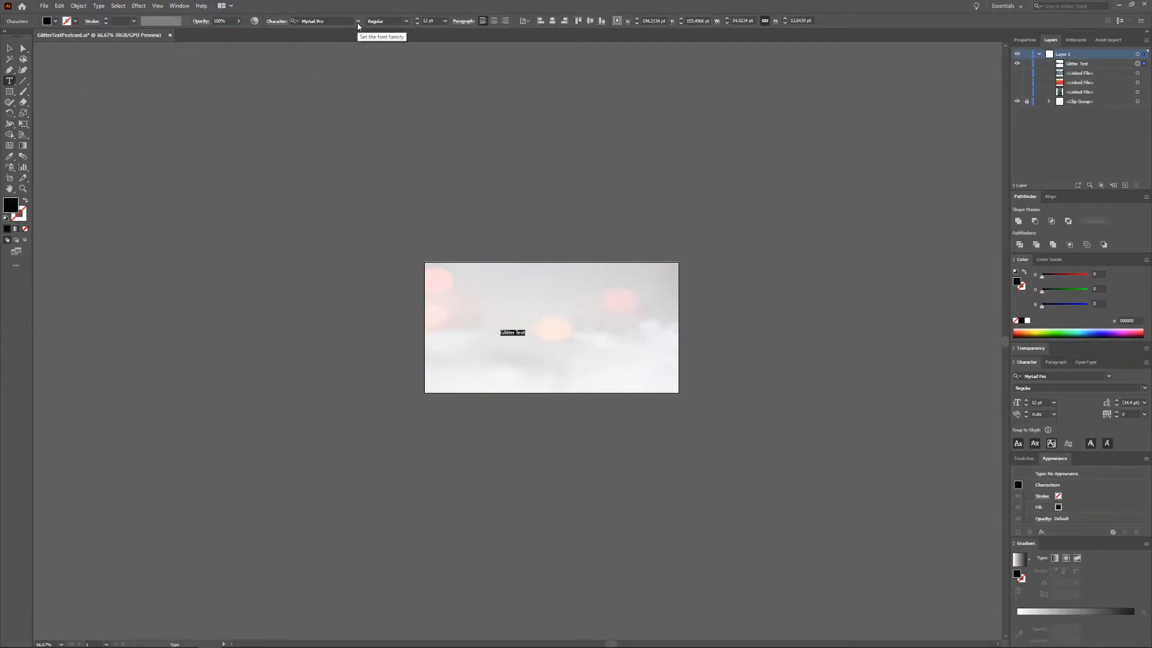
{"action": "left_click", "coordinate": [357, 22]}
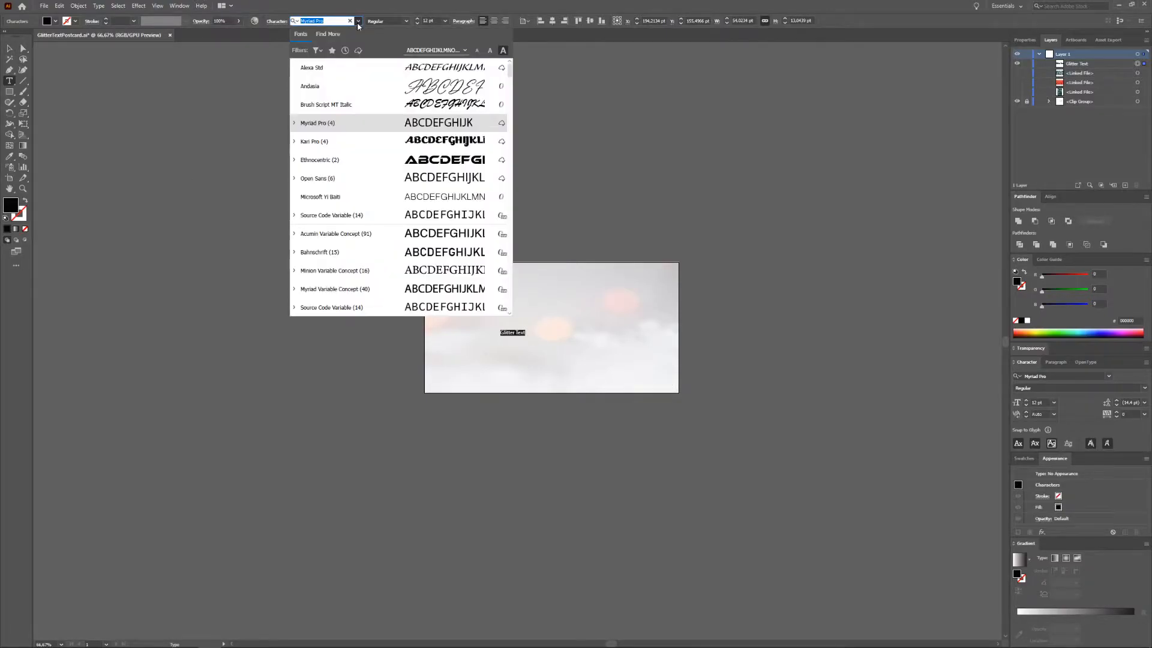
{"action": "left_click", "coordinate": [341, 73]}
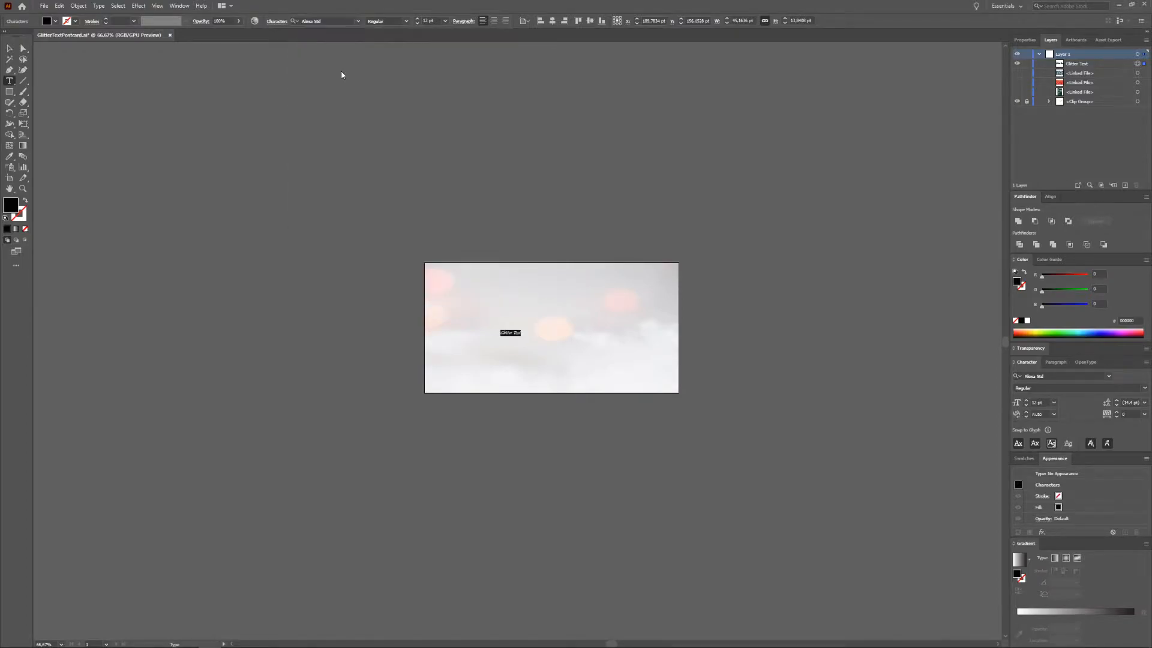
Step: Scale the text up until it spans most of the artboard width and center it
{"action": "left_click", "coordinate": [9, 48]}
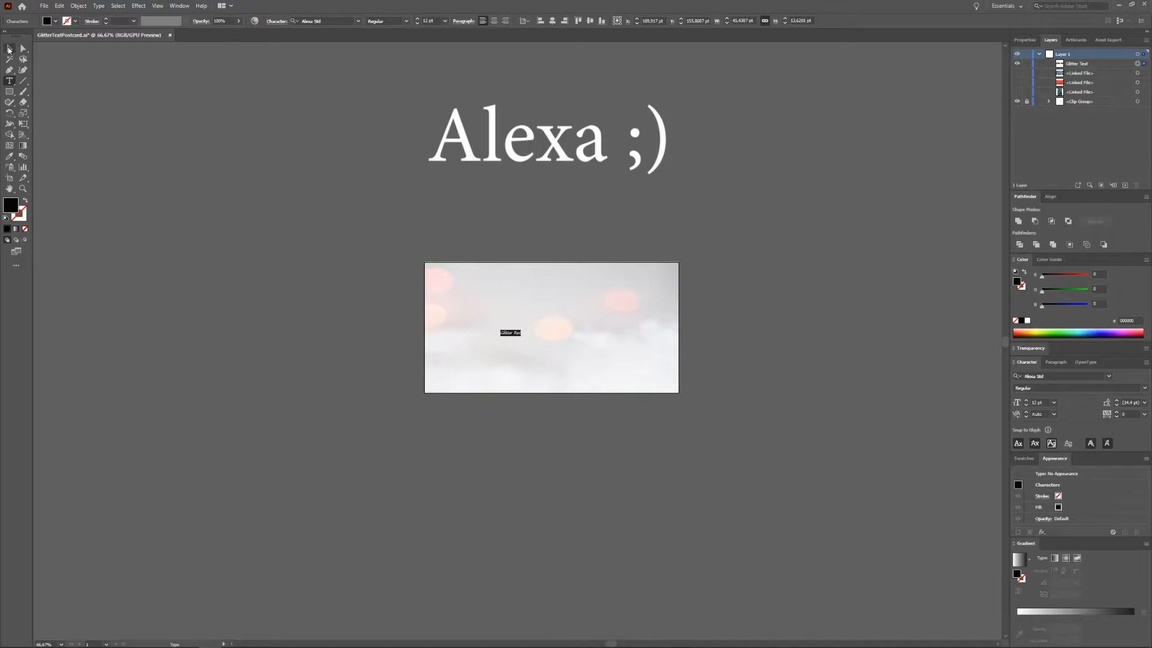
{"action": "left_click_drag", "start_coordinate": [520, 337], "coordinate": [671, 372]}
{"action": "left_click_drag", "start_coordinate": [552, 288], "coordinate": [552, 284]}
{"action": "left_click", "coordinate": [763, 331]}
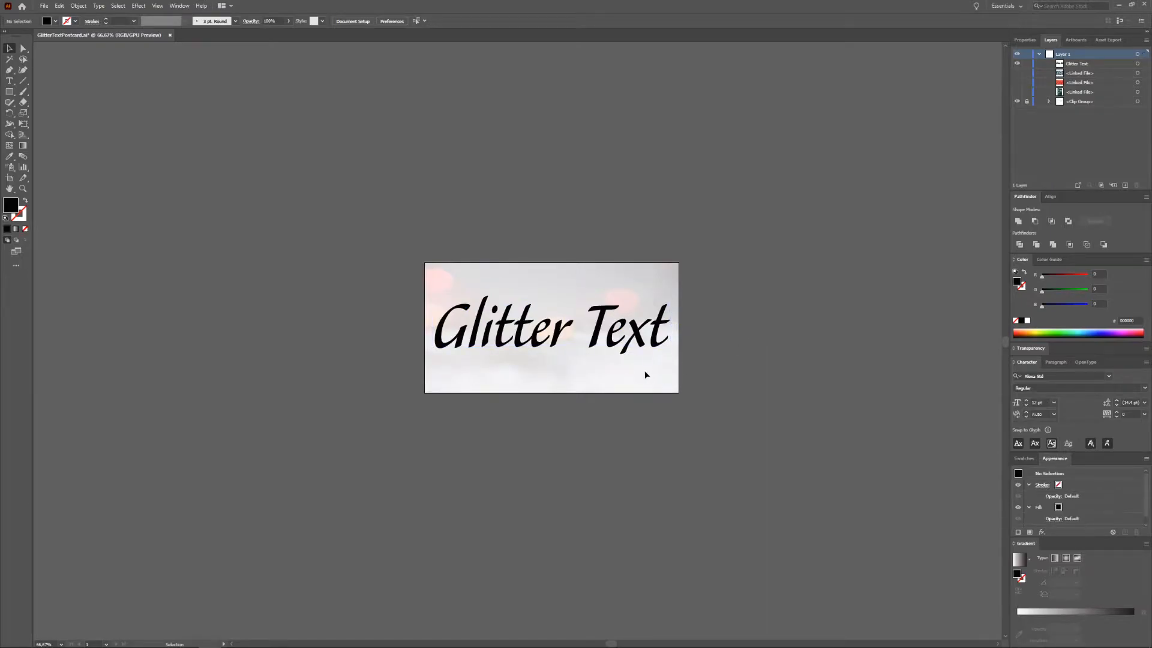
Step: Show the blue glitter image layer and reposition the image so it covers the text
{"action": "left_click", "coordinate": [640, 341]}
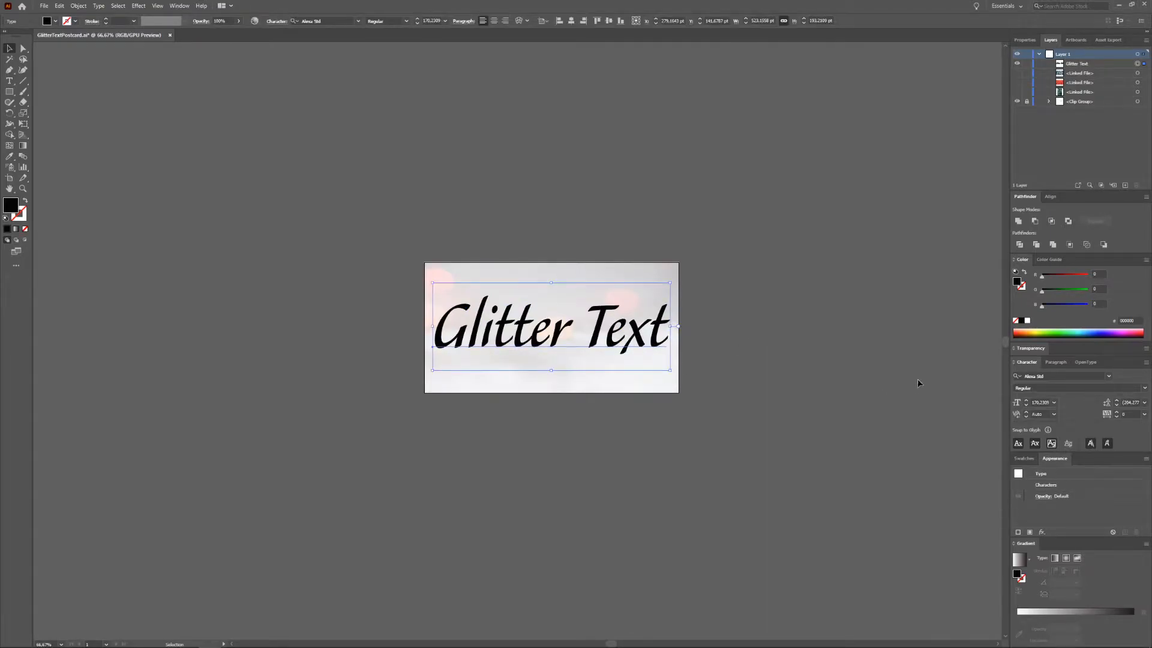
{"action": "left_click", "coordinate": [1018, 75]}
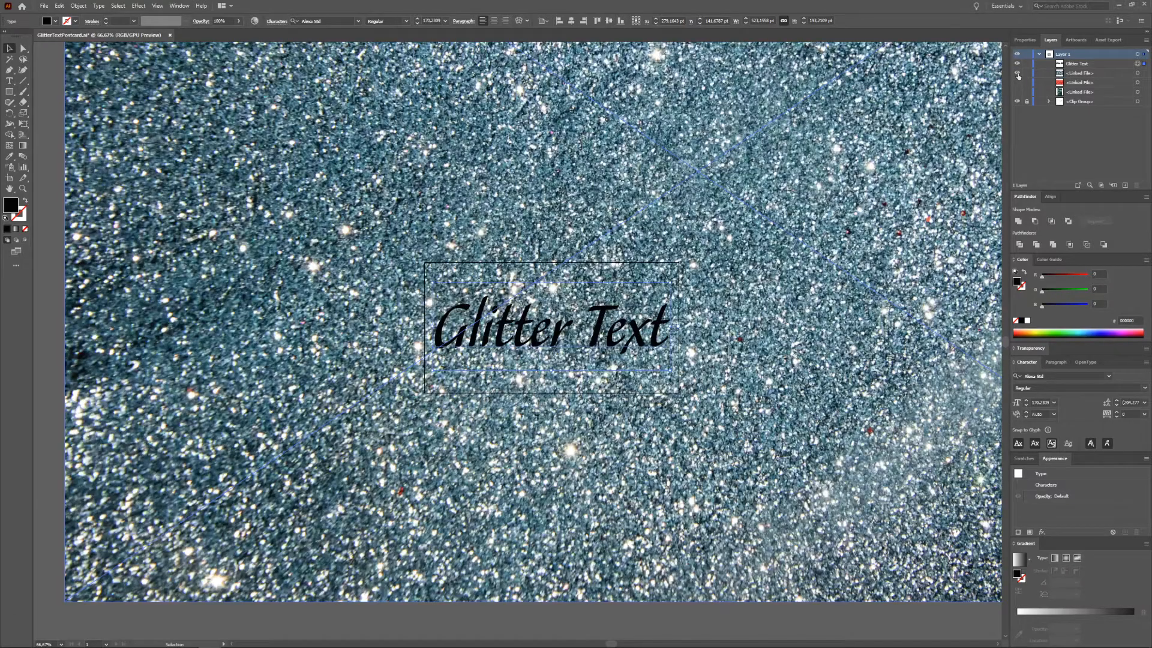
{"action": "left_click_drag", "start_coordinate": [838, 436], "coordinate": [812, 405]}
{"action": "left_click_drag", "start_coordinate": [878, 432], "coordinate": [762, 417]}
{"action": "left_click_drag", "start_coordinate": [902, 415], "coordinate": [810, 416]}
{"action": "left_click_drag", "start_coordinate": [928, 418], "coordinate": [802, 438]}
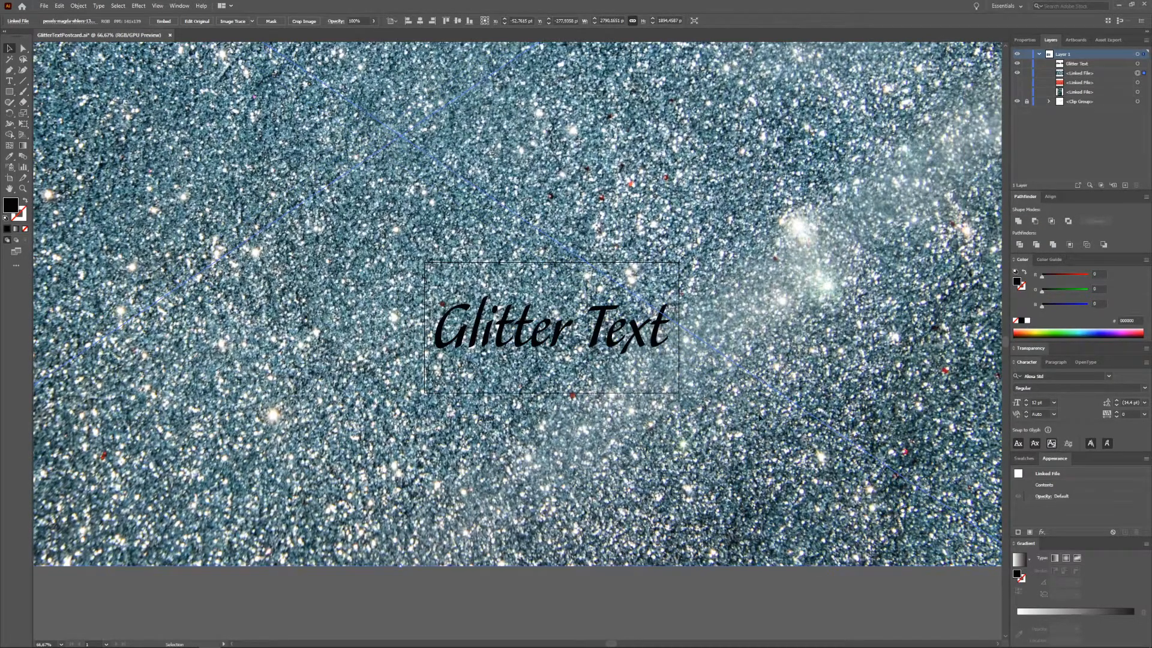
Step: Select the text and convert it into a compound shape with the Pathfinder options
{"action": "left_click", "coordinate": [591, 336]}
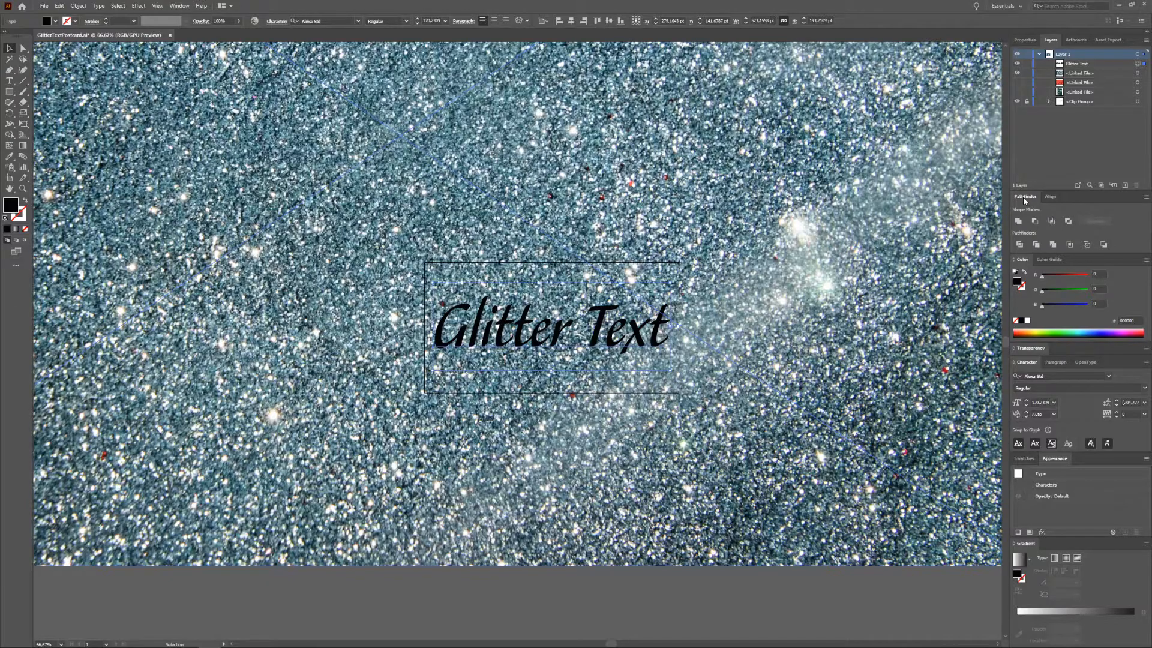
{"action": "left_click", "coordinate": [179, 6]}
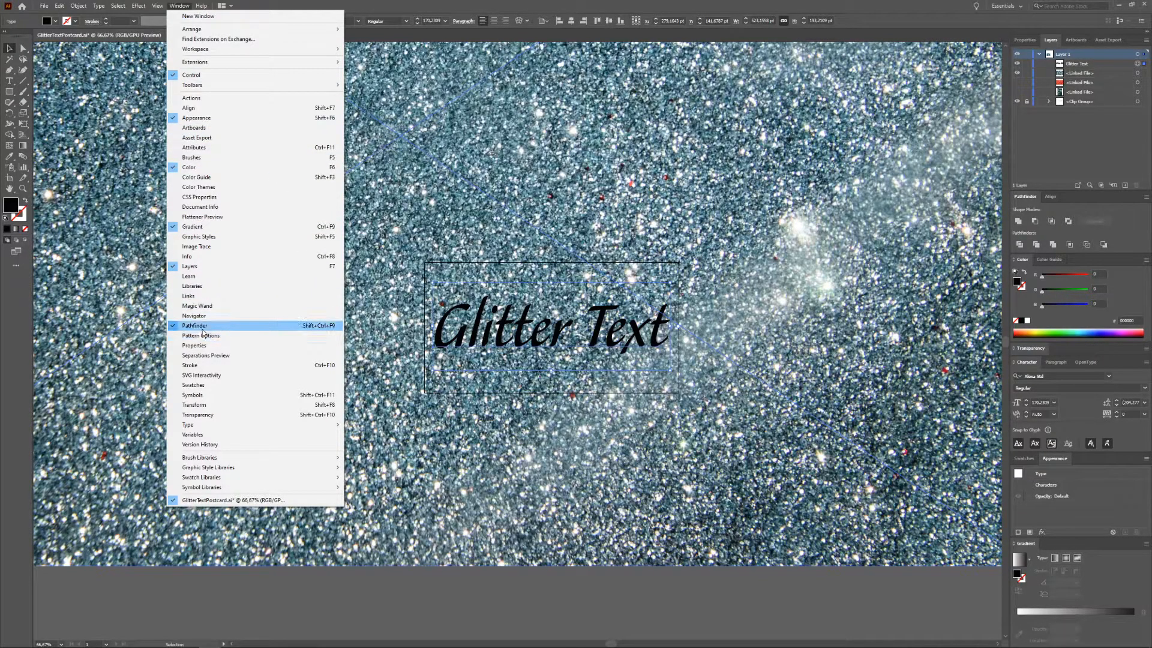
{"action": "left_click", "coordinate": [869, 3]}
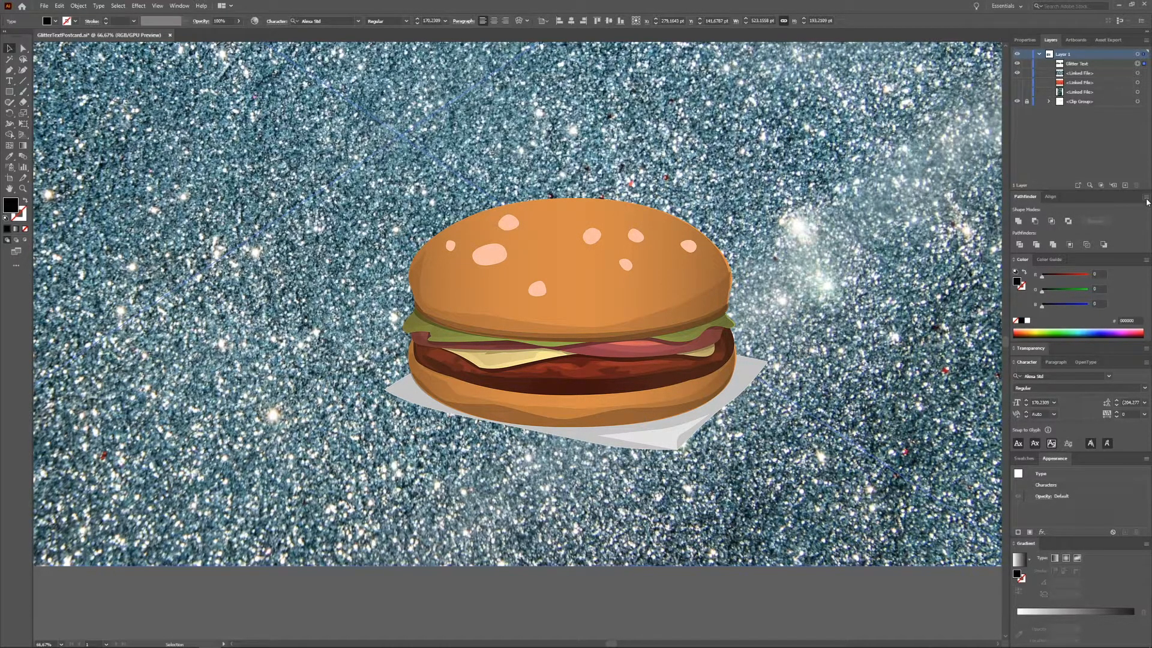
{"action": "left_click", "coordinate": [1147, 200]}
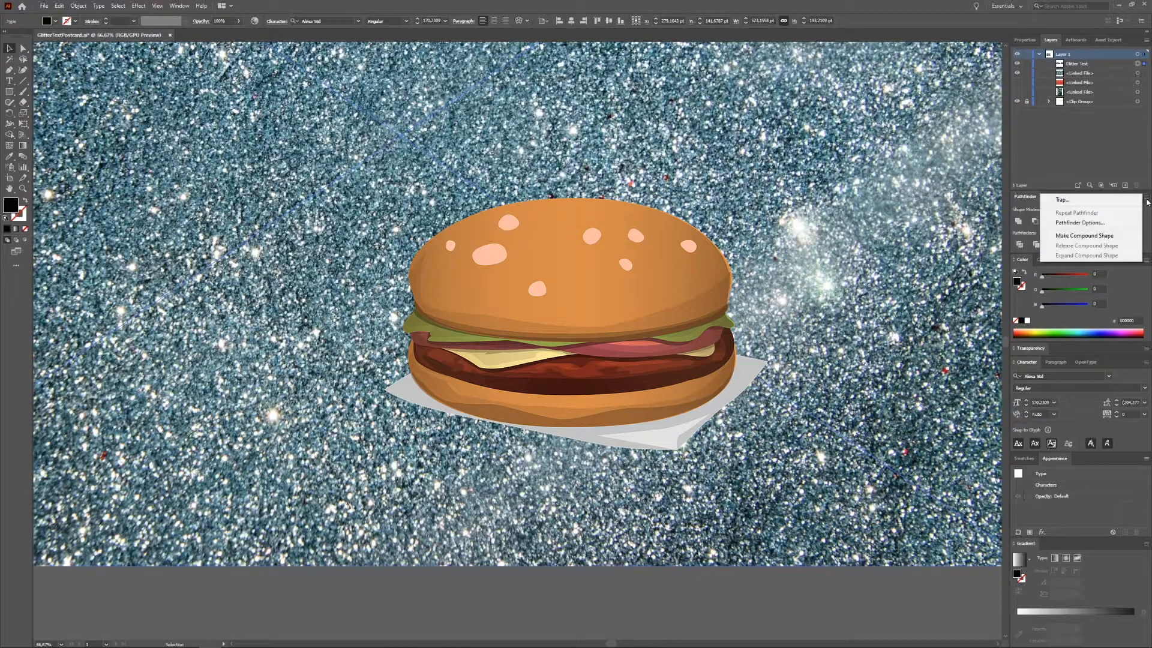
{"action": "left_click", "coordinate": [1128, 239]}
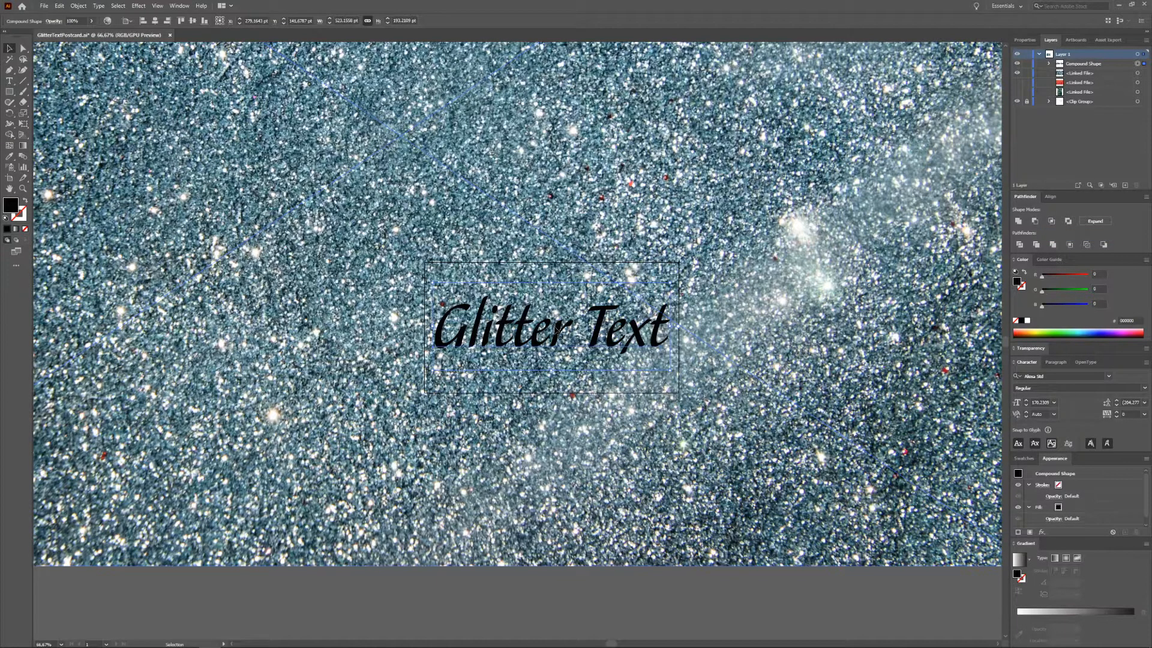
Step: Select the text together with the blue glitter image and make a clipping mask
{"action": "left_click", "coordinate": [714, 395], "text": "shift"}
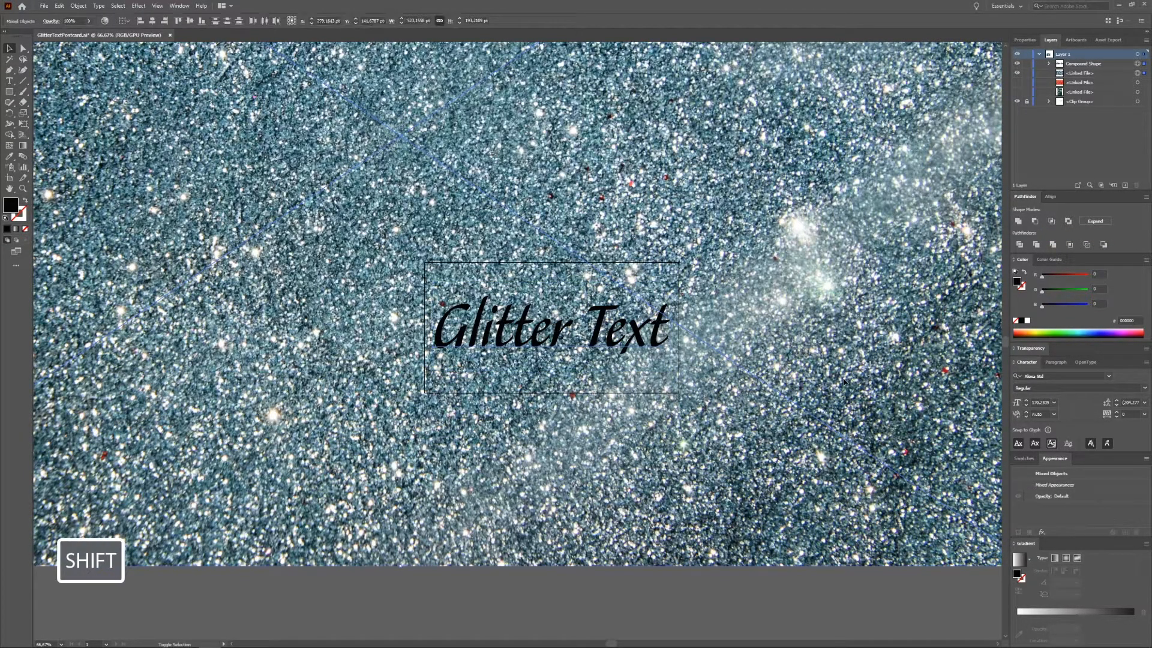
{"action": "right_click", "coordinate": [581, 343]}
{"action": "left_click", "coordinate": [643, 430]}
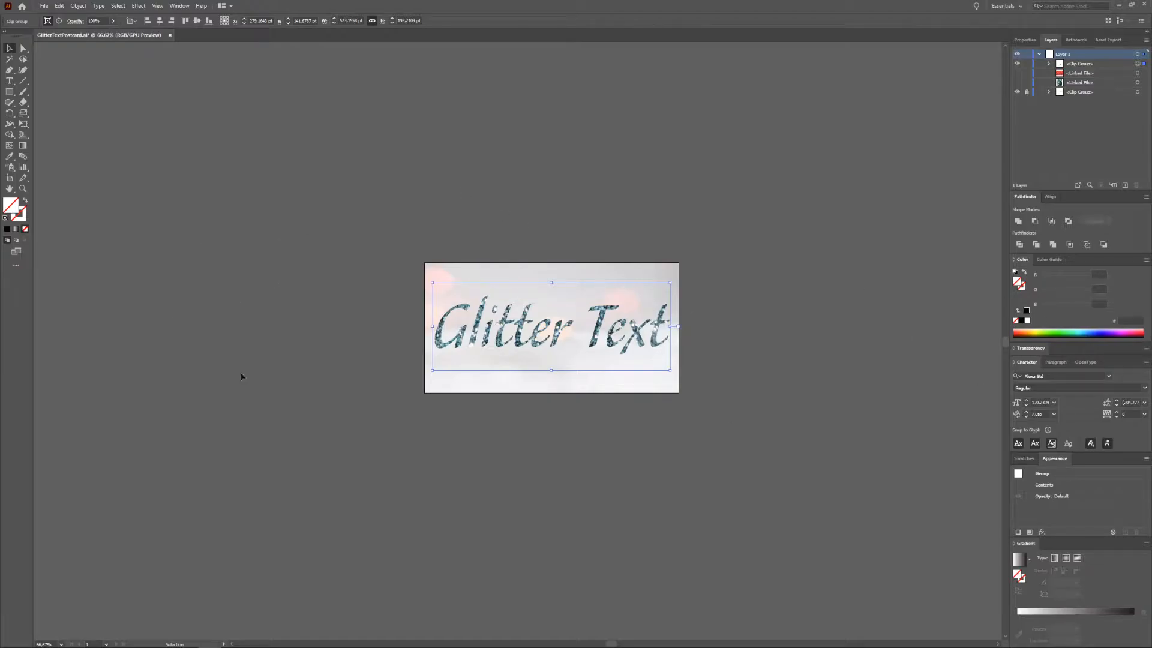
Step: Inspect the clipped glitter image inside the clipping group in isolation mode
{"action": "double_click", "coordinate": [562, 341]}
{"action": "mouse_move", "coordinate": [836, 316]}
{"action": "left_mouse_down"}
{"action": "mouse_move", "coordinate": [838, 409]}
{"action": "mouse_move", "coordinate": [823, 296]}
{"action": "mouse_move", "coordinate": [818, 329]}
{"action": "mouse_move", "coordinate": [831, 323]}
{"action": "left_mouse_up"}
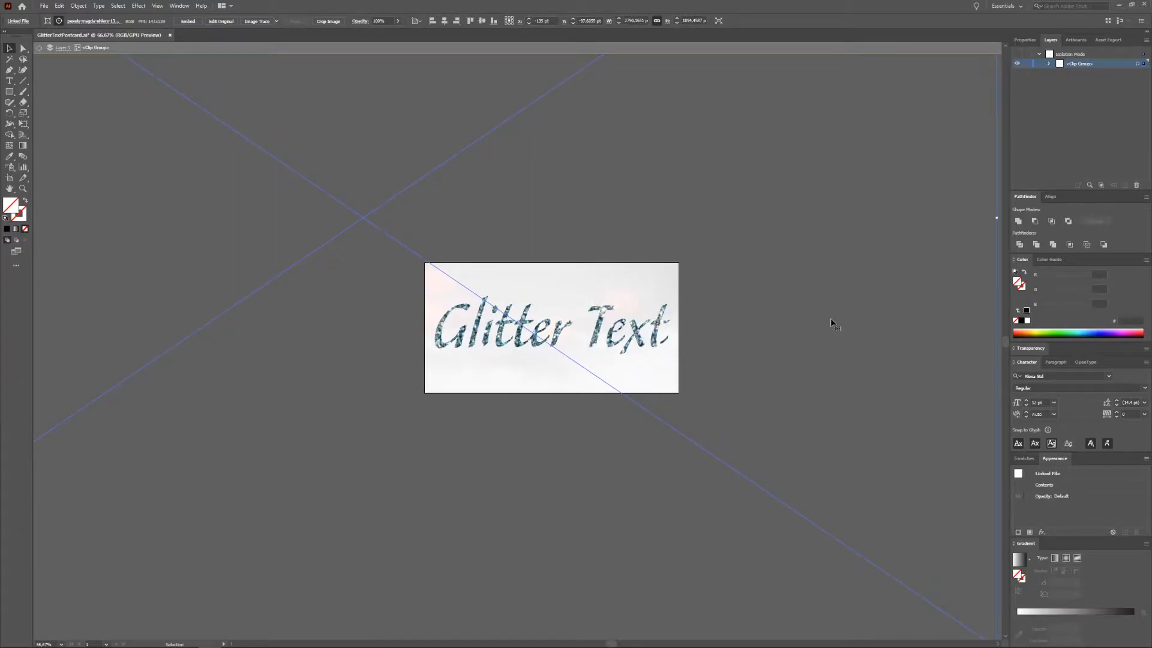
{"action": "key", "text": "Escape"}
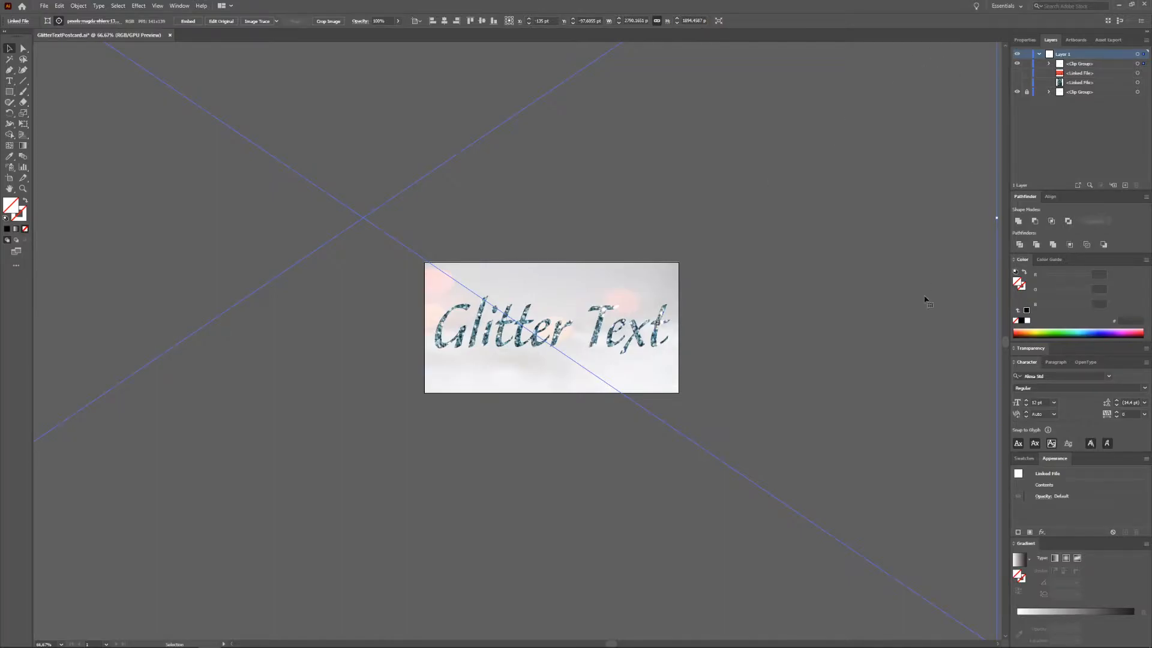
{"action": "scroll", "coordinate": [696, 329], "scroll_direction": "down", "scroll_amount": 2}
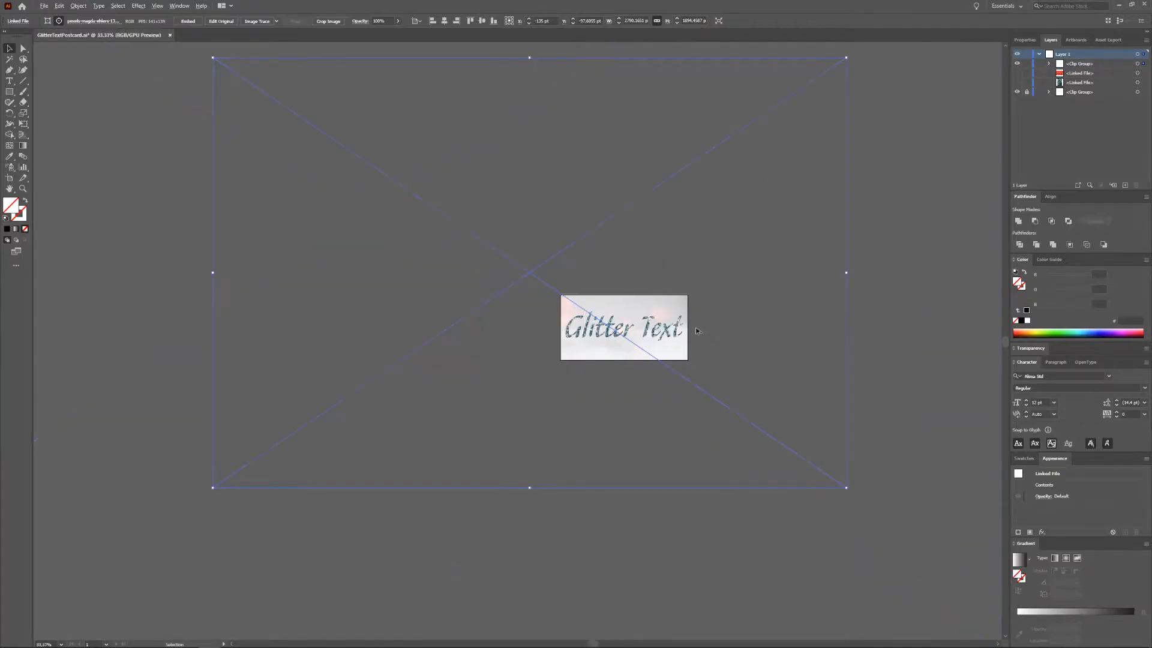
{"action": "left_click", "coordinate": [909, 326]}
{"action": "scroll", "coordinate": [696, 382], "scroll_direction": "up", "scroll_amount": 3}
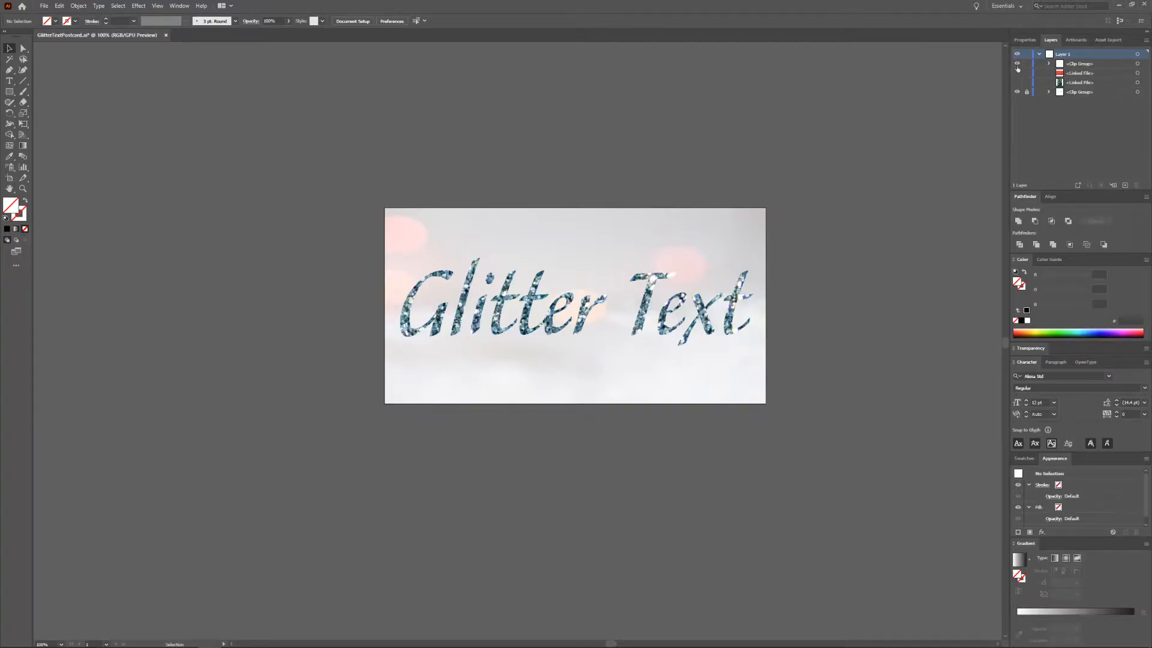
Step: Hide the blue glitter text group and show the red glitter image layer
{"action": "left_click", "coordinate": [1017, 65]}
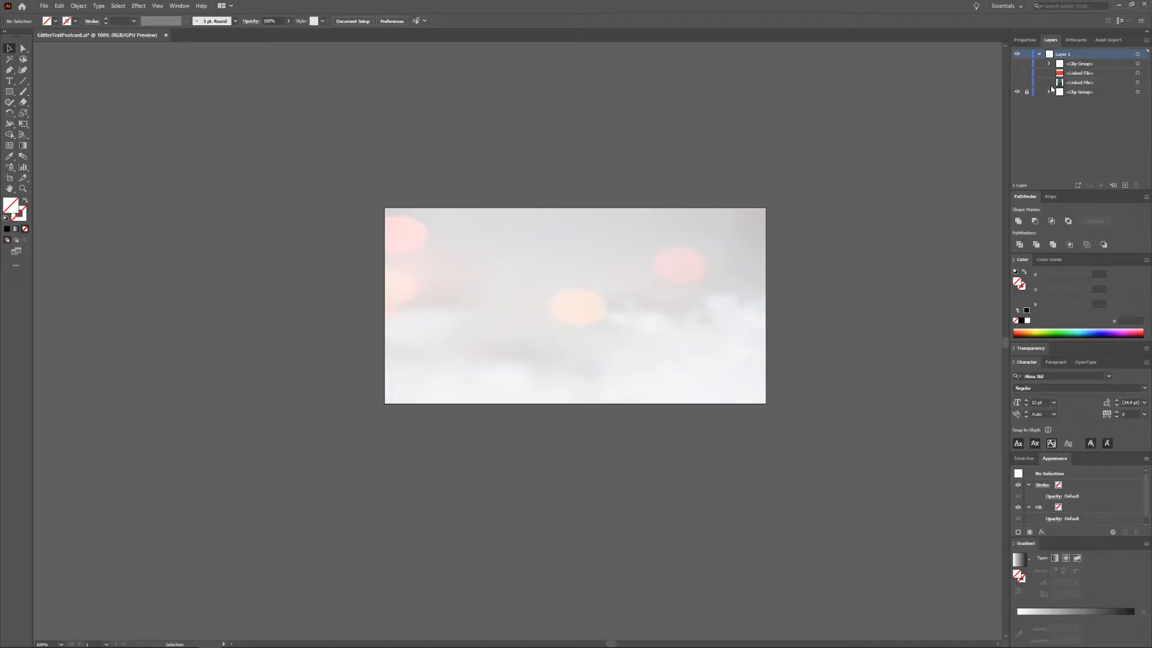
{"action": "left_click", "coordinate": [1017, 73]}
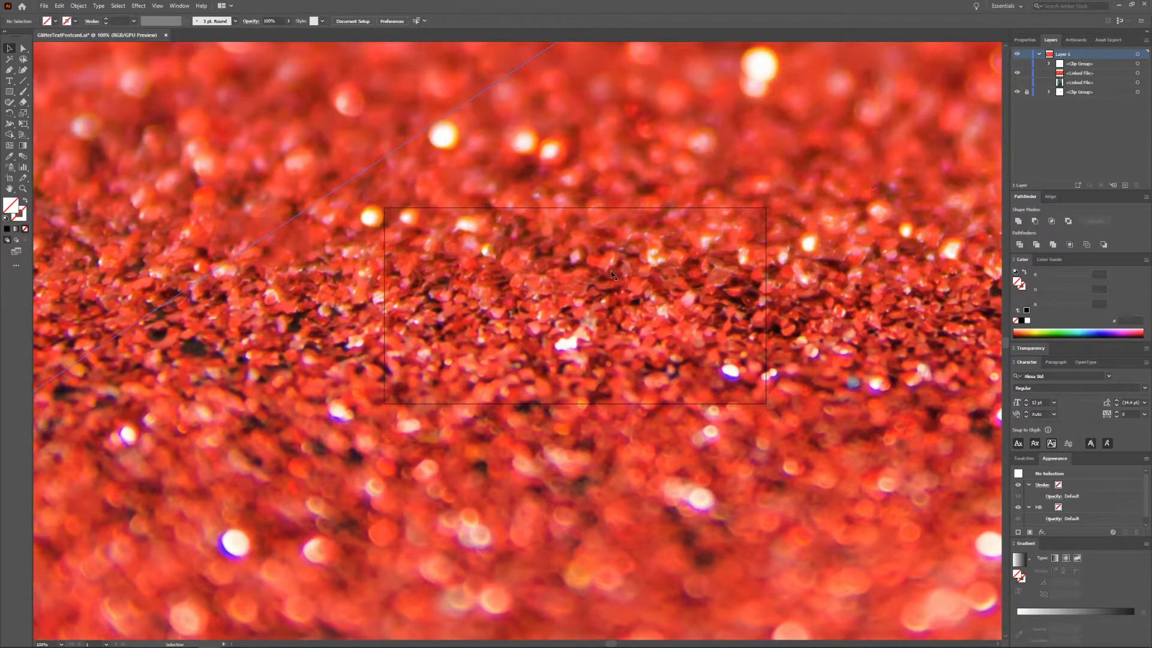
{"action": "scroll", "coordinate": [598, 283], "scroll_direction": "down", "scroll_amount": 1, "text": "alt"}
{"action": "scroll", "coordinate": [599, 283], "scroll_direction": "right", "scroll_amount": 2}
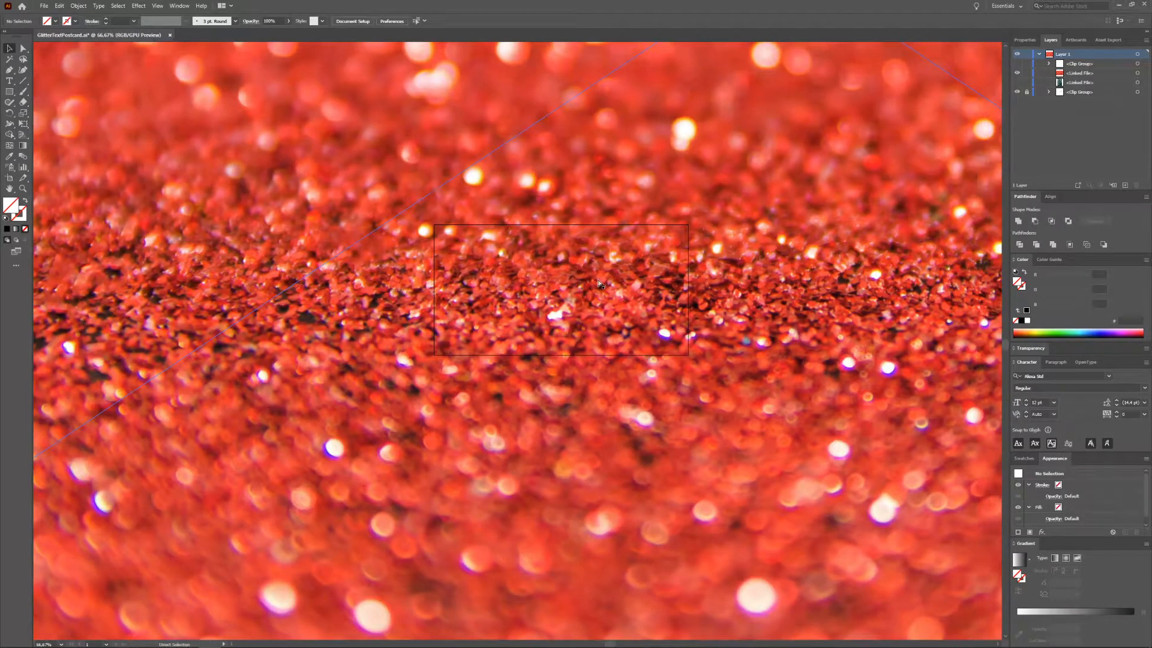
{"action": "scroll", "coordinate": [599, 283], "scroll_direction": "down", "scroll_amount": 3, "text": "alt"}
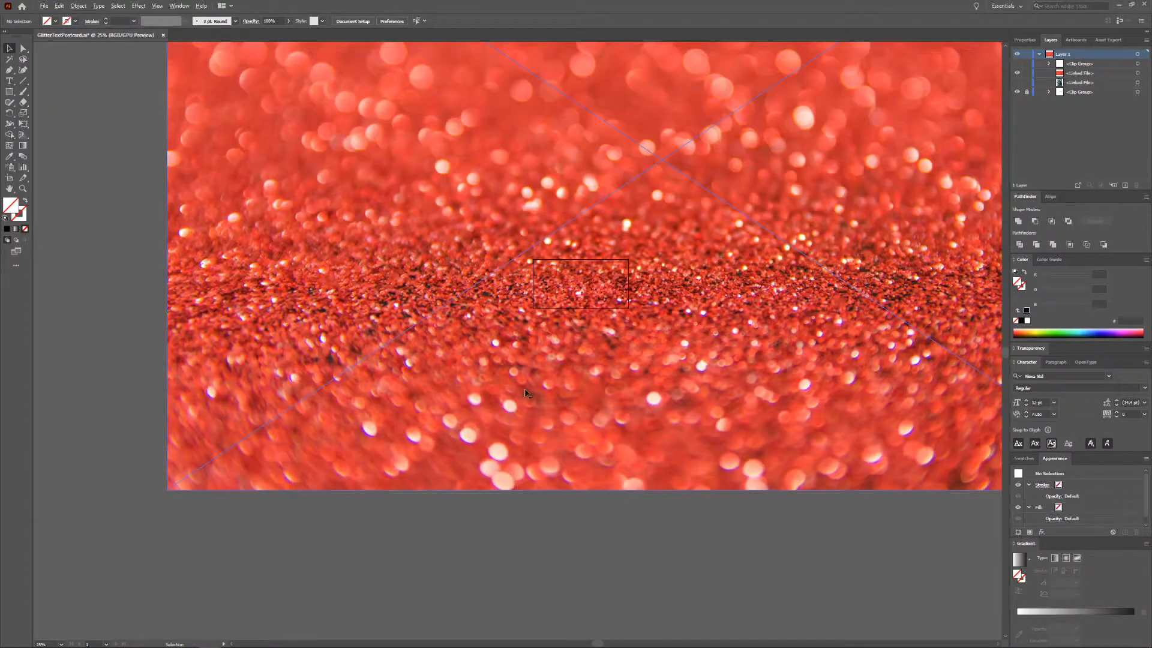
Step: Scale the red glitter image down and move it so it covers the artboard
{"action": "left_click", "coordinate": [168, 490]}
{"action": "left_click_drag", "start_coordinate": [169, 491], "coordinate": [344, 369]}
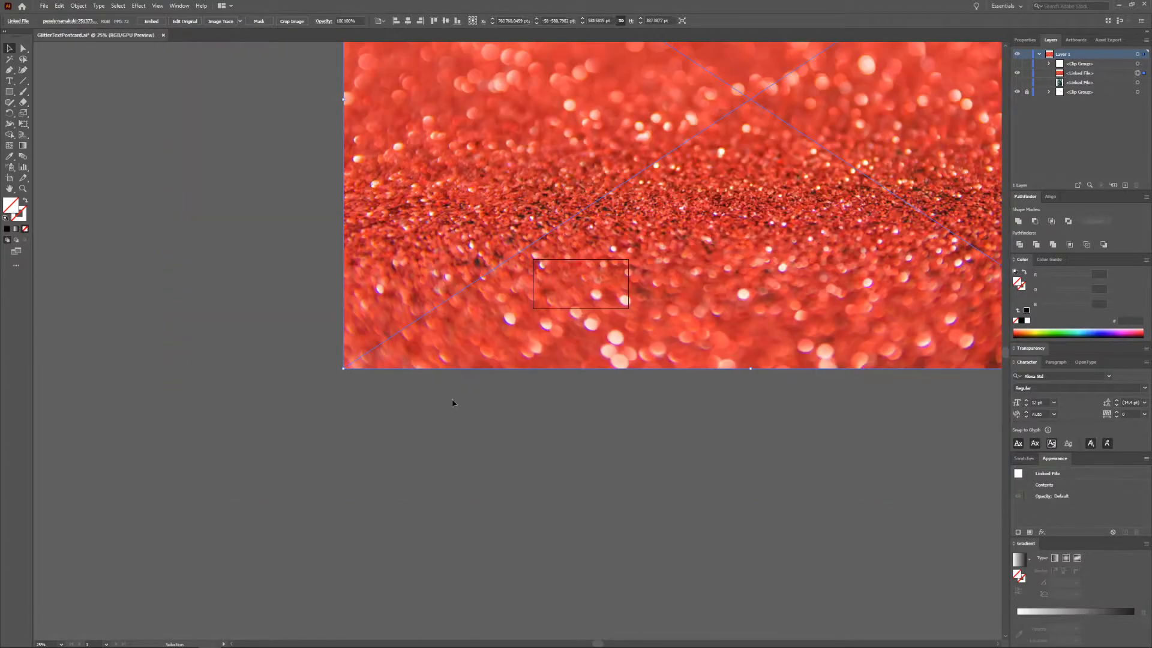
{"action": "left_click_drag", "start_coordinate": [728, 221], "coordinate": [668, 290]}
{"action": "mouse_move", "coordinate": [714, 287]}
{"action": "left_mouse_down"}
{"action": "mouse_move", "coordinate": [659, 294]}
{"action": "mouse_move", "coordinate": [719, 295]}
{"action": "mouse_move", "coordinate": [704, 295]}
{"action": "left_mouse_up"}
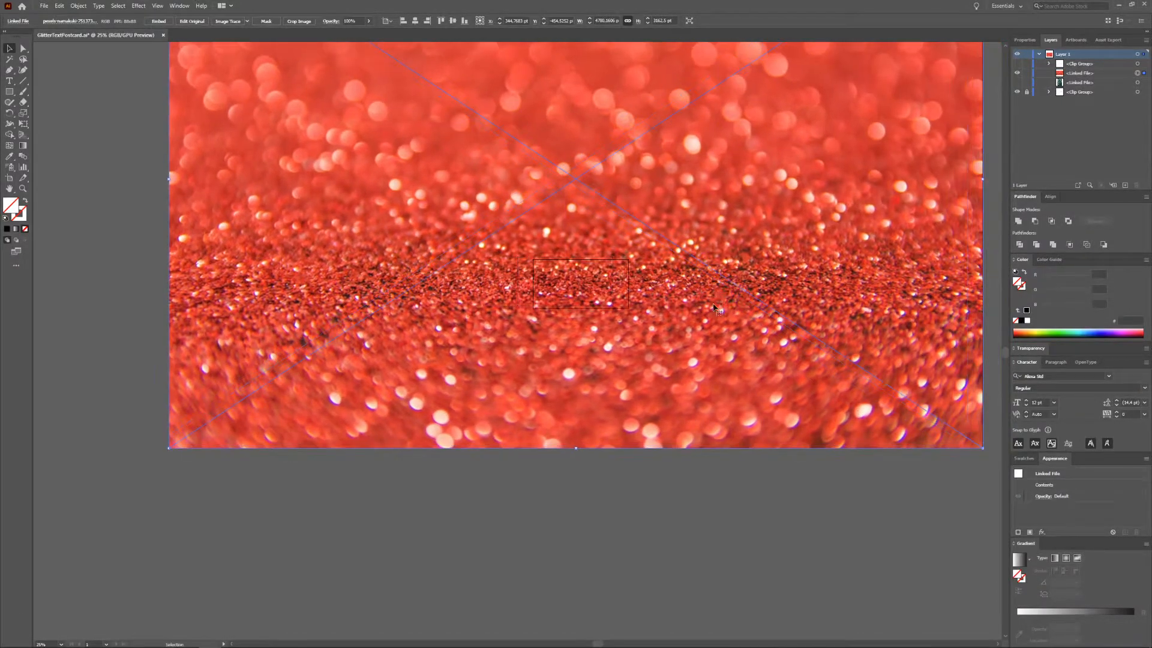
{"action": "left_click", "coordinate": [633, 502]}
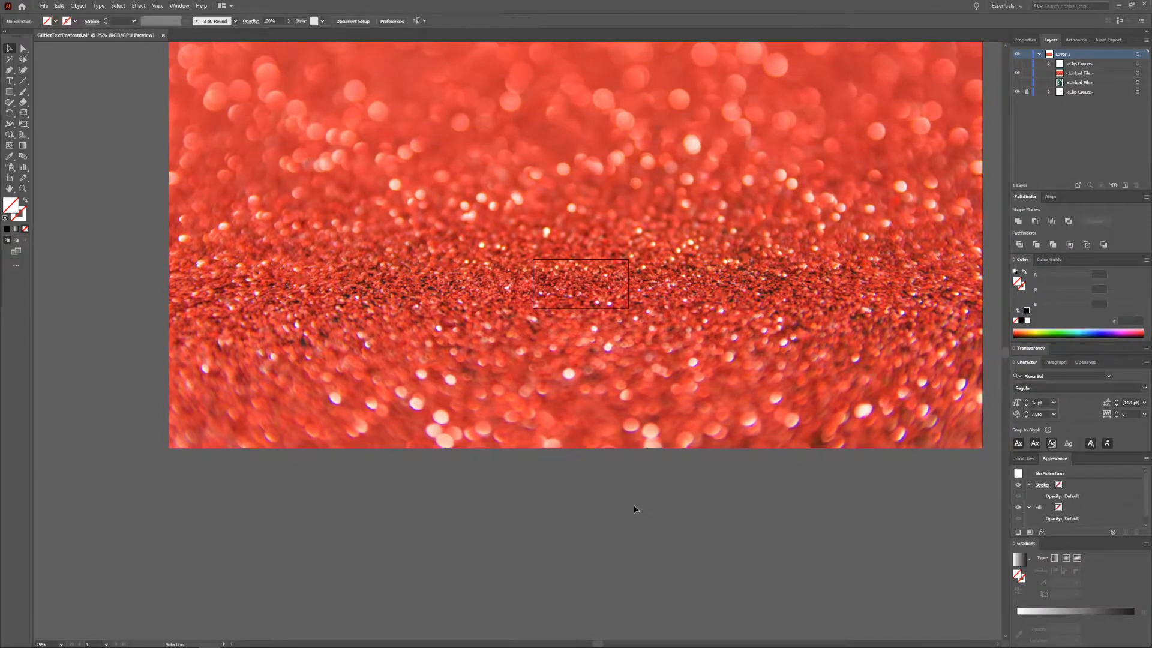
Step: Hide the red glitter image and add a new Glitter Text text object on the artboard
{"action": "left_click", "coordinate": [1017, 74]}
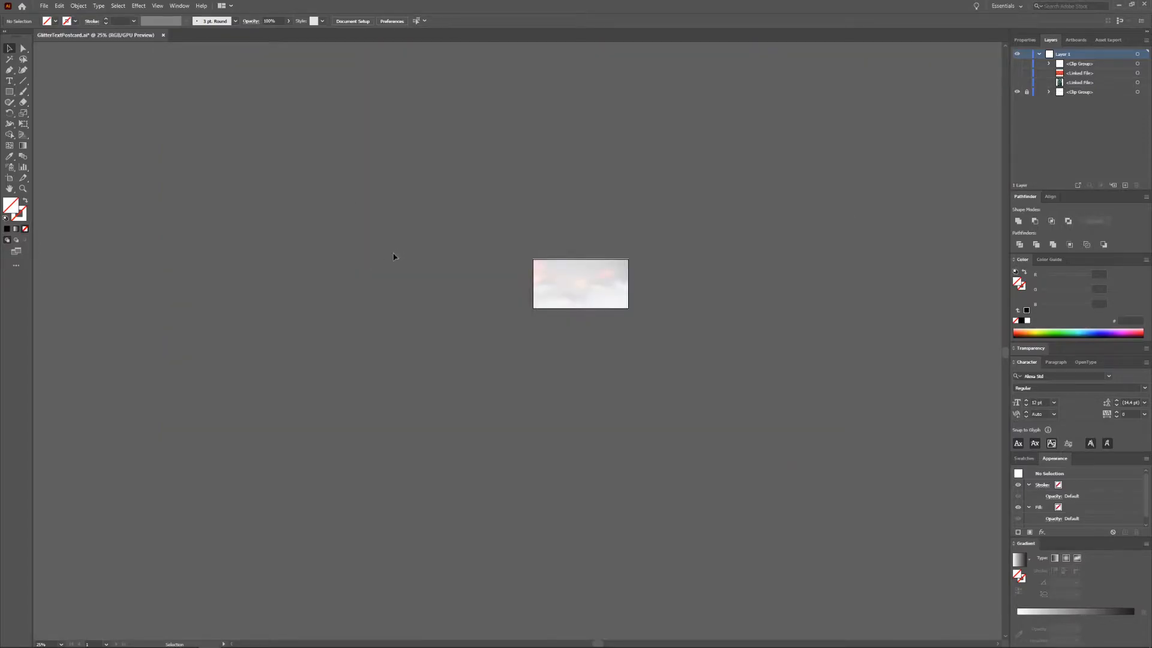
{"action": "scroll", "coordinate": [438, 262], "scroll_direction": "up", "scroll_amount": 2}
{"action": "scroll", "coordinate": [818, 336], "scroll_direction": "up", "scroll_amount": 1}
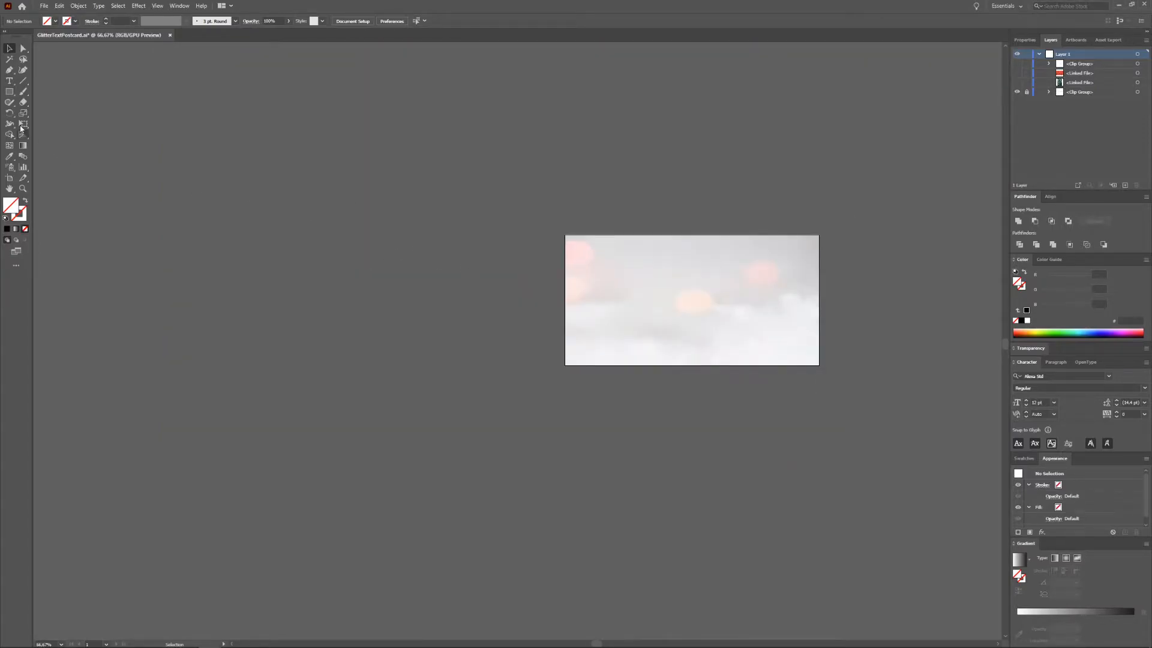
{"action": "key", "text": "t"}
{"action": "left_click", "coordinate": [660, 306]}
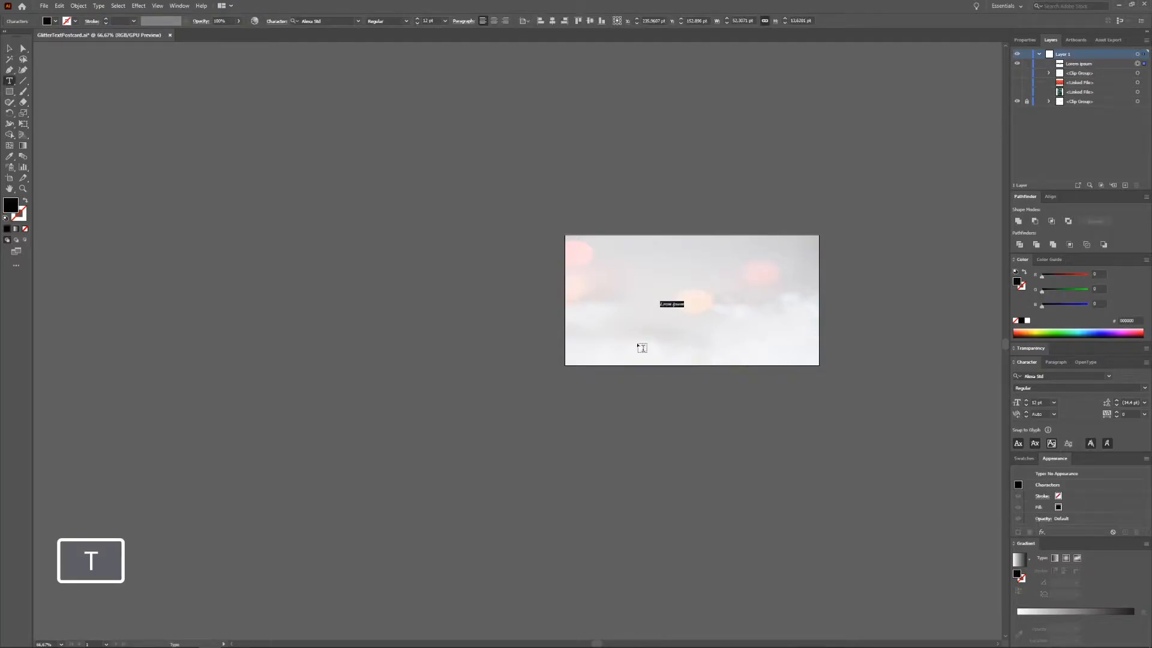
{"action": "type", "text": "4"}
Step: Scale the new text to span the artboard and position it in the middle
{"action": "left_click", "coordinate": [8, 48]}
{"action": "left_click_drag", "start_coordinate": [680, 302], "coordinate": [810, 267]}
{"action": "left_click_drag", "start_coordinate": [662, 309], "coordinate": [570, 334]}
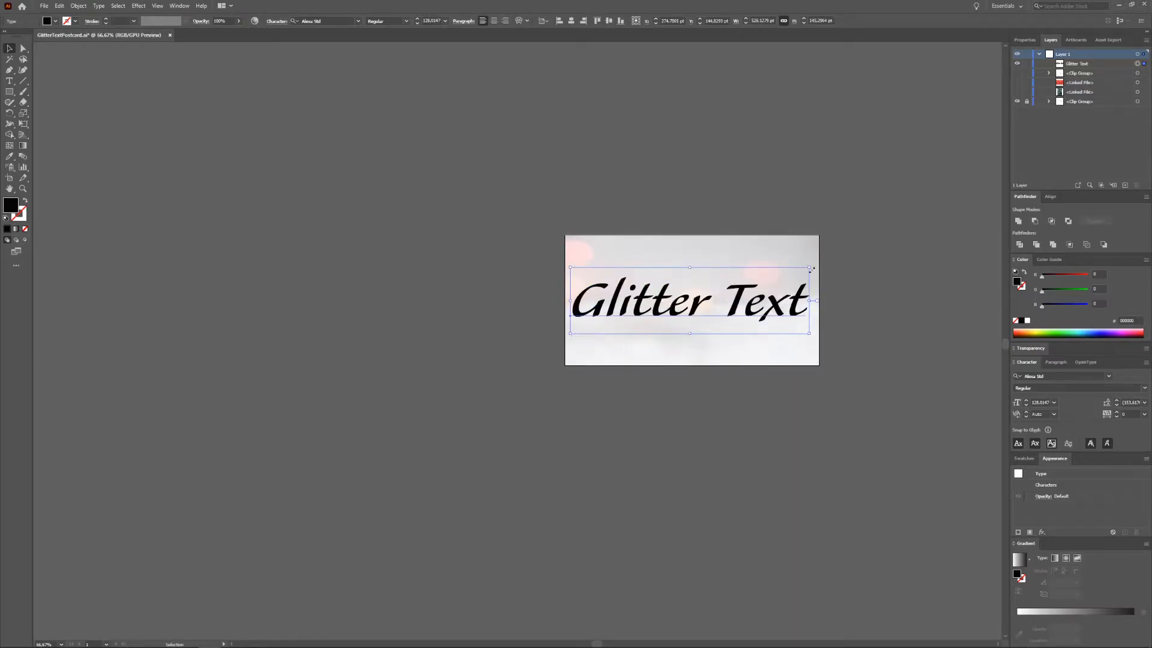
{"action": "left_click_drag", "start_coordinate": [810, 268], "coordinate": [813, 261]}
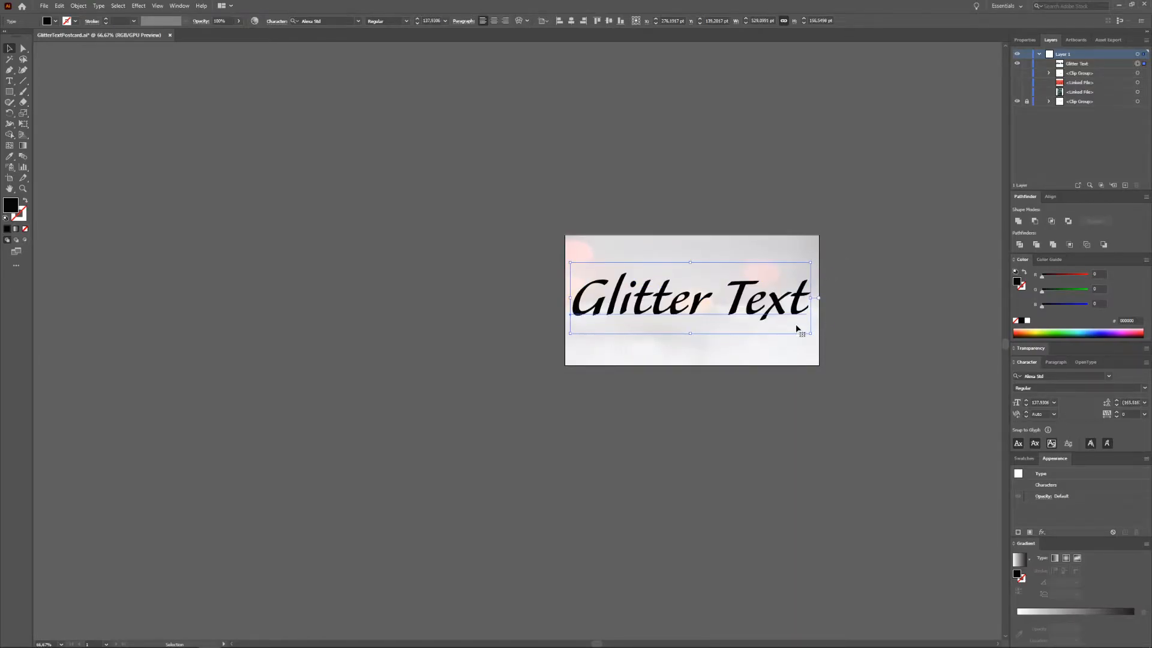
Step: Make the Glitter Text a compound shape and show the red glitter image layer
{"action": "left_click", "coordinate": [1146, 197]}
{"action": "left_click", "coordinate": [1119, 238]}
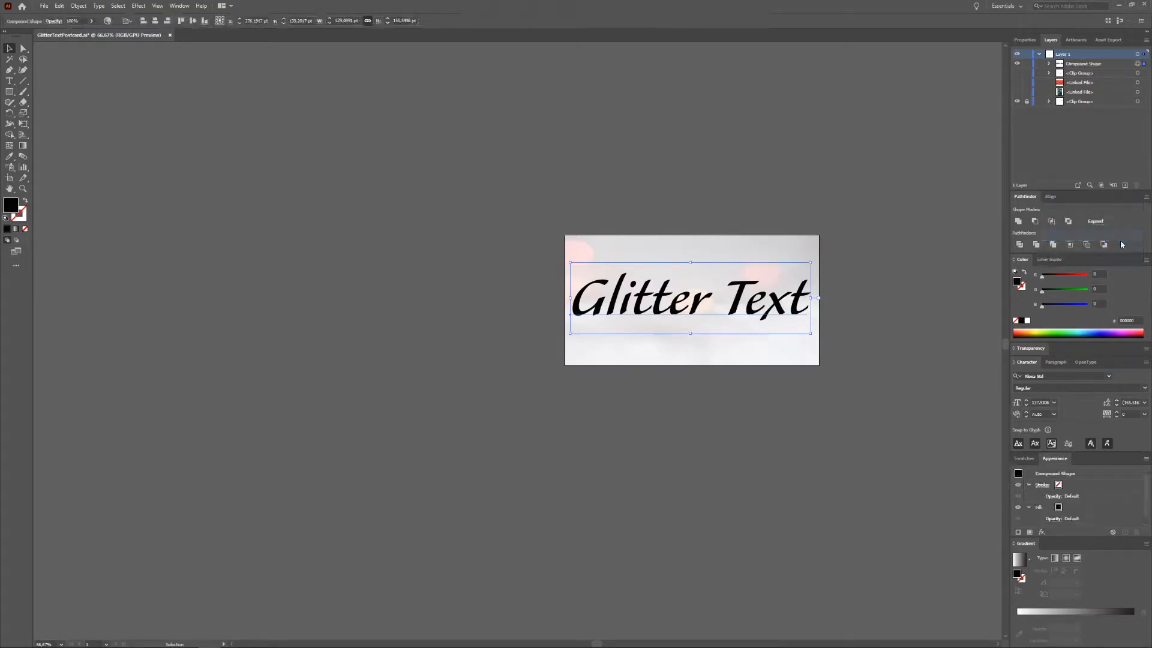
{"action": "left_click", "coordinate": [1016, 82]}
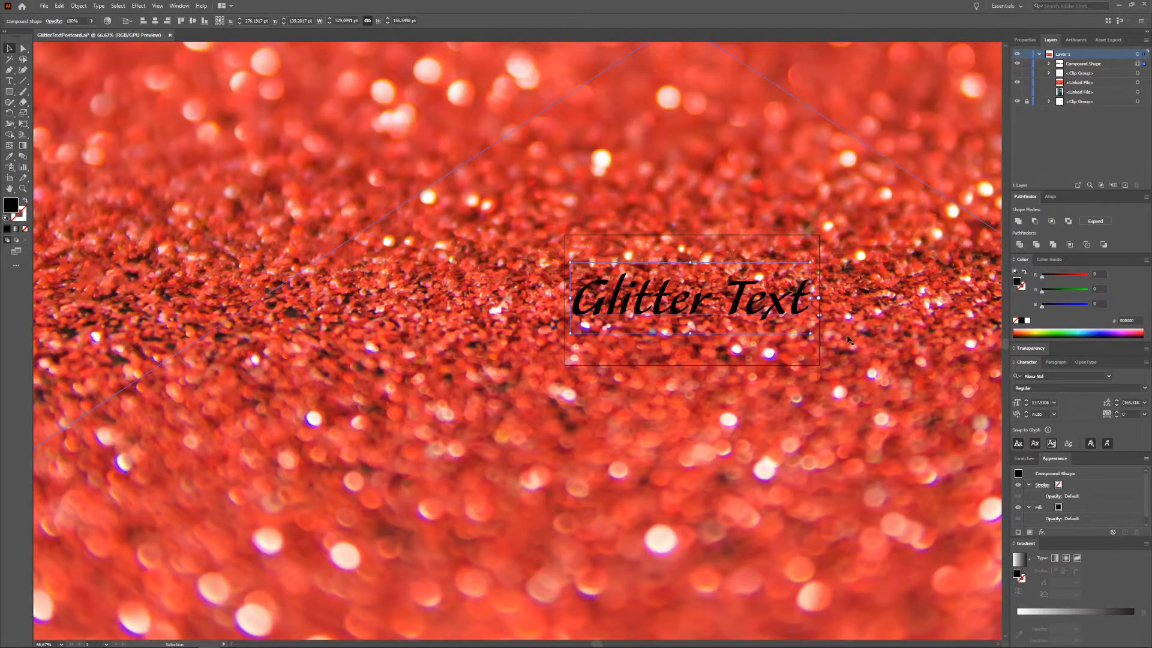
Step: Select the red glitter image together with the text and make a clipping mask
{"action": "key", "text": "shift"}
{"action": "left_click", "coordinate": [900, 309], "text": "shift"}
{"action": "right_click", "coordinate": [901, 324]}
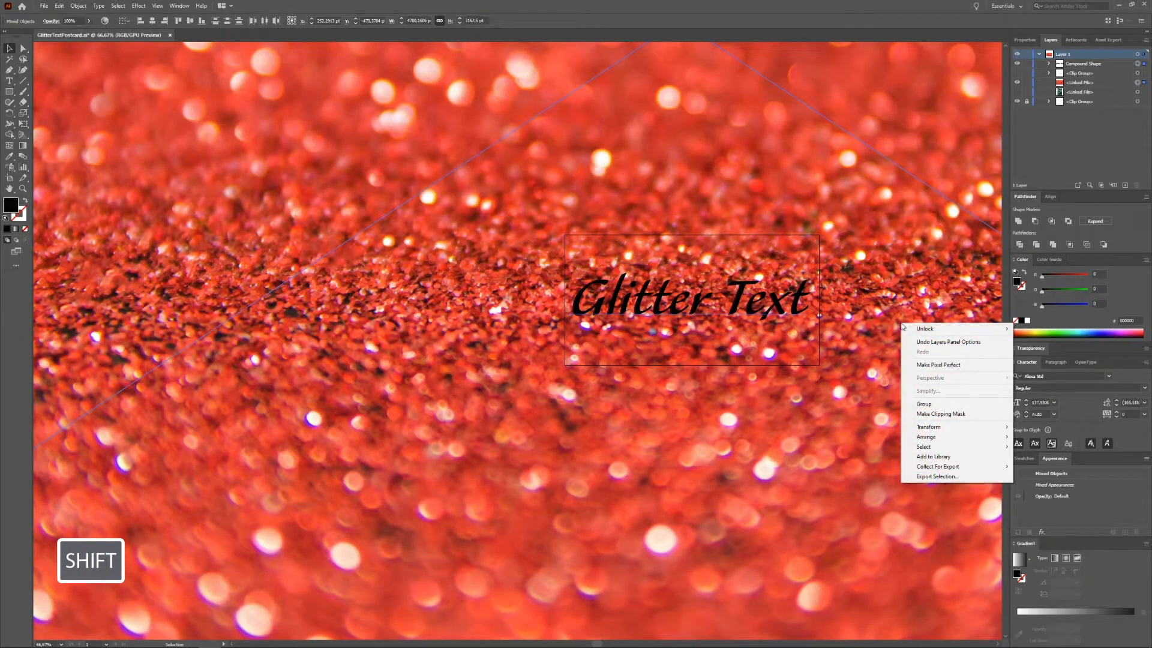
{"action": "left_click", "coordinate": [950, 415]}
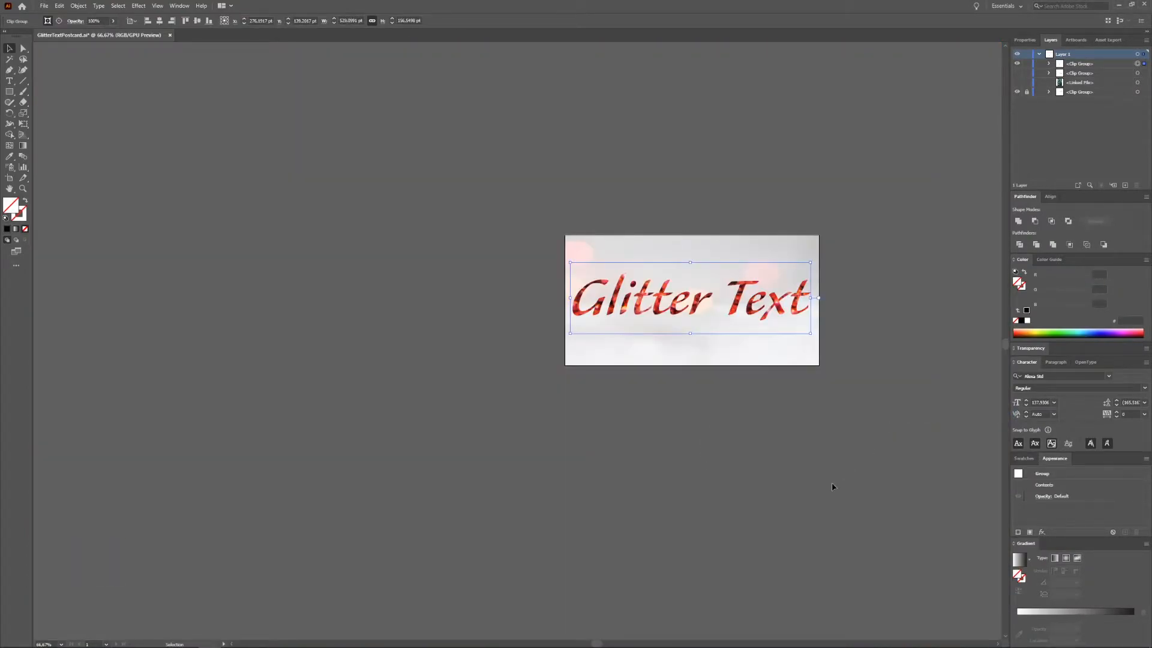
{"action": "left_click", "coordinate": [809, 486]}
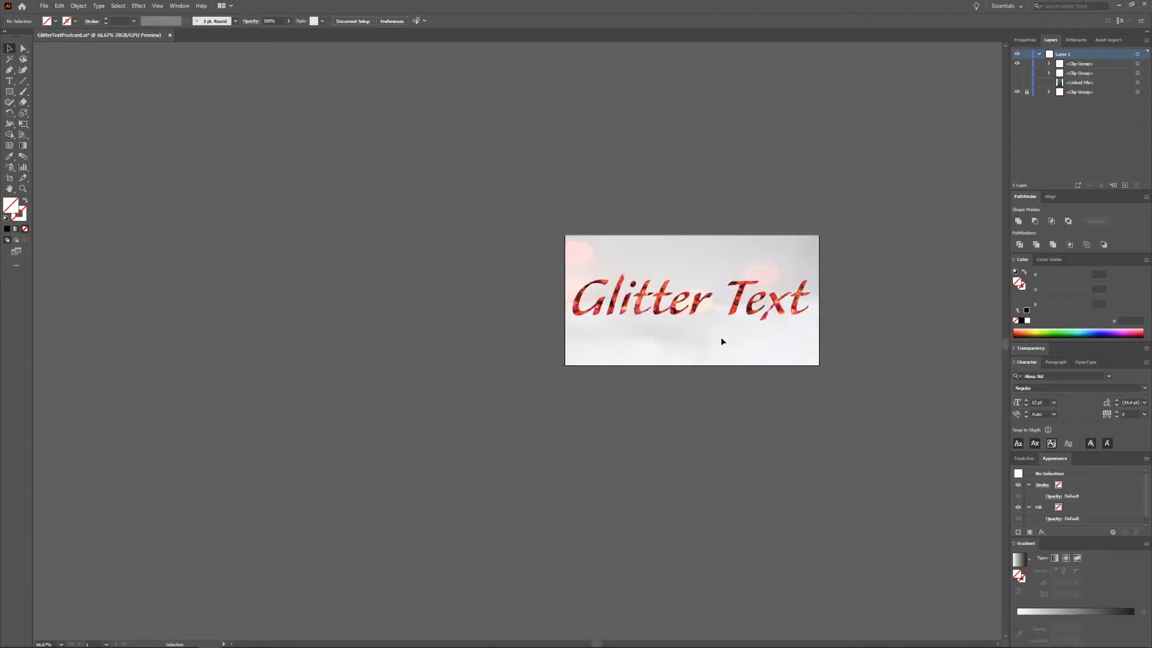
Step: Inside the clip group, scale down and reposition the red glitter image behind the text
{"action": "scroll", "coordinate": [720, 334], "scroll_direction": "up", "scroll_amount": 2}
{"action": "scroll", "coordinate": [570, 498], "scroll_direction": "down", "scroll_amount": 1}
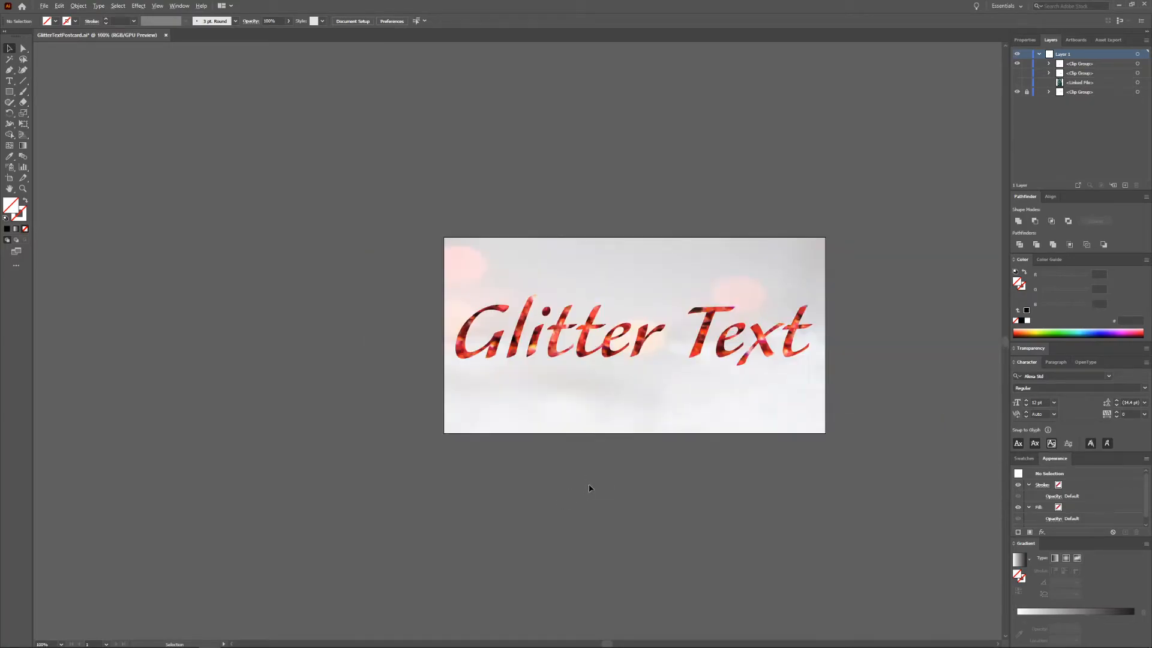
{"action": "double_click", "coordinate": [750, 325]}
{"action": "left_click", "coordinate": [858, 181]}
{"action": "mouse_move", "coordinate": [930, 276]}
{"action": "left_mouse_down"}
{"action": "mouse_move", "coordinate": [920, 281]}
{"action": "mouse_move", "coordinate": [936, 285]}
{"action": "left_mouse_up"}
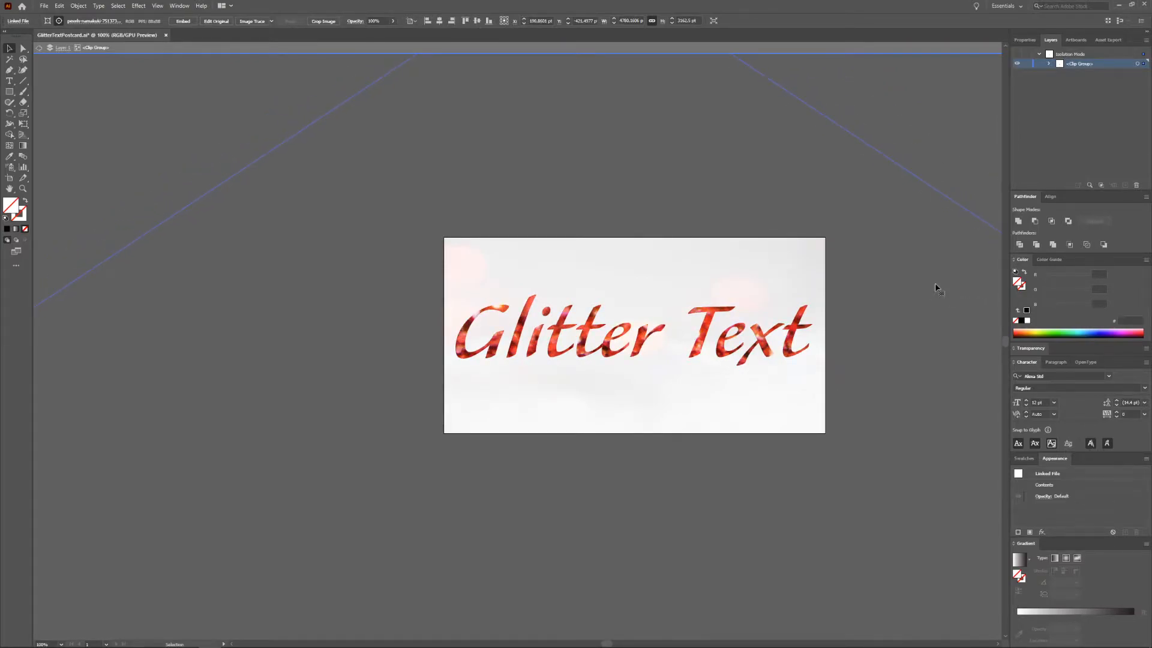
{"action": "scroll", "coordinate": [897, 303], "scroll_direction": "down", "scroll_amount": 5}
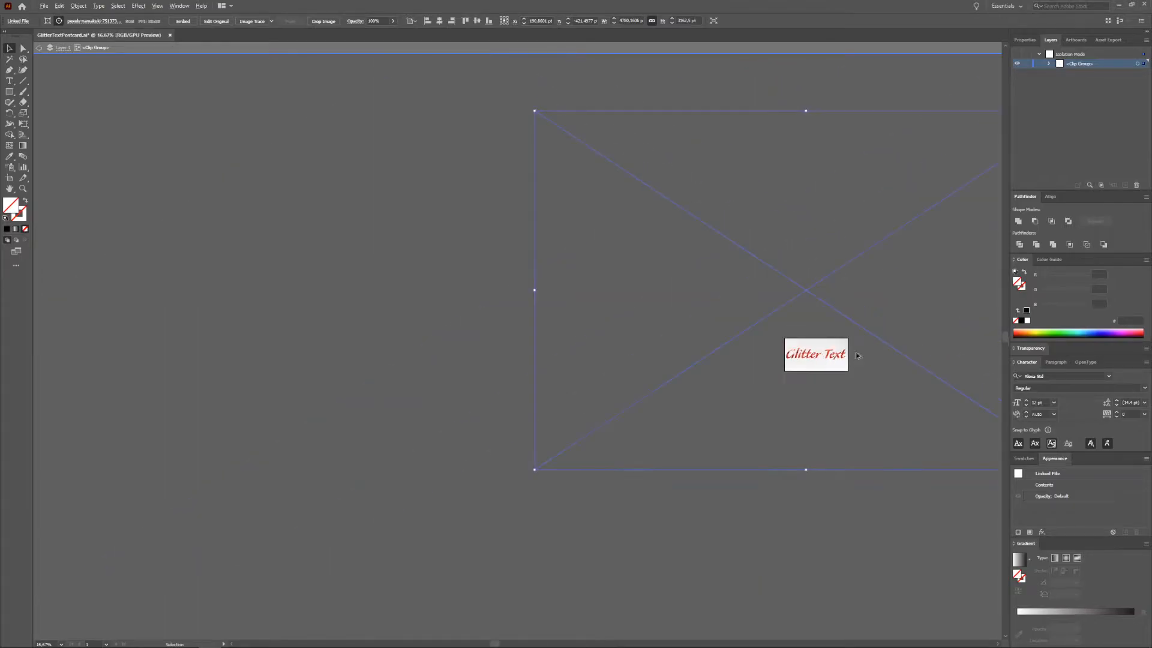
{"action": "left_click_drag", "start_coordinate": [534, 110], "coordinate": [718, 240]}
{"action": "left_click_drag", "start_coordinate": [934, 302], "coordinate": [853, 302]}
{"action": "scroll", "coordinate": [862, 393], "scroll_direction": "up", "scroll_amount": 1}
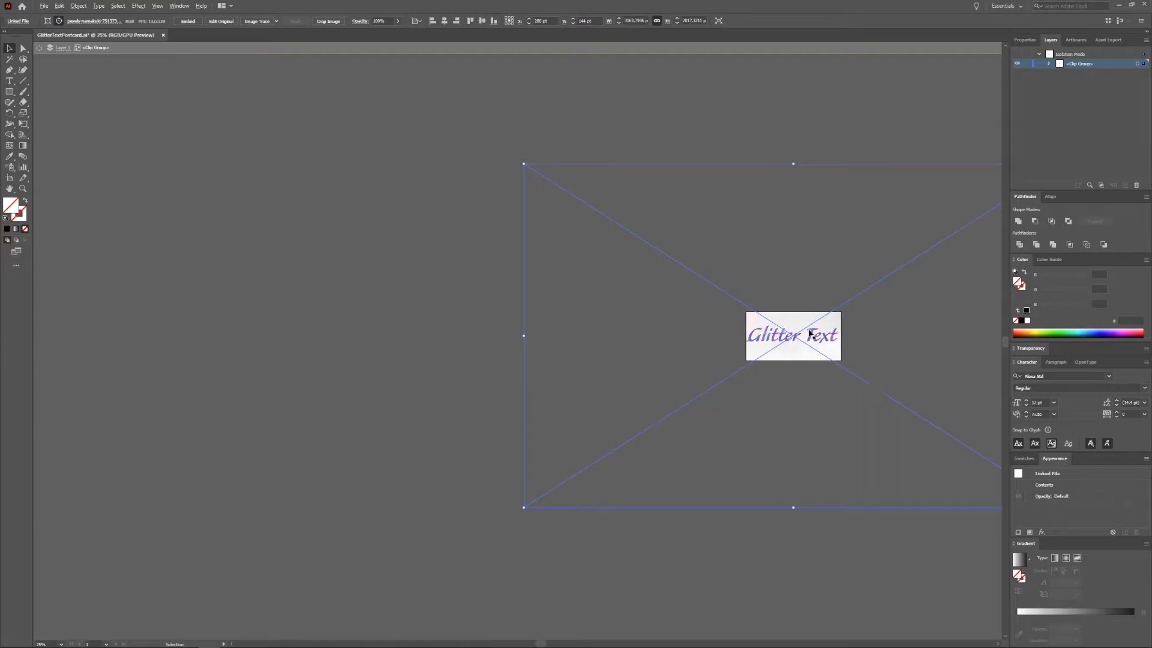
{"action": "scroll", "coordinate": [810, 336], "scroll_direction": "up", "scroll_amount": 3}
{"action": "left_click_drag", "start_coordinate": [972, 321], "coordinate": [939, 333]}
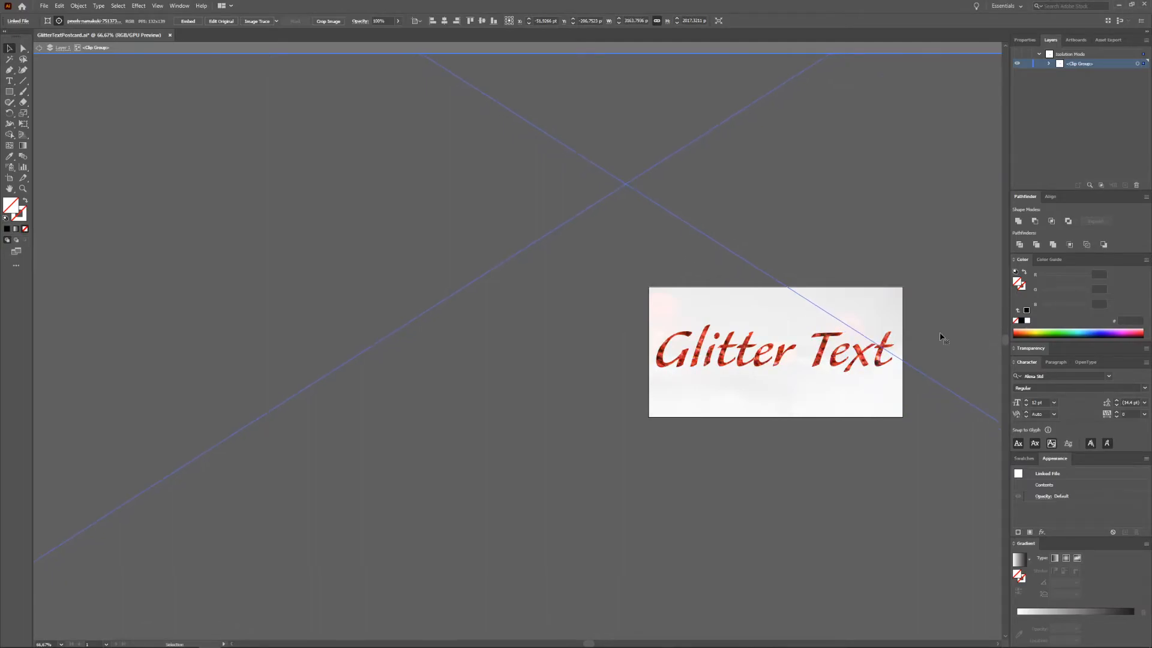
{"action": "double_click", "coordinate": [842, 452]}
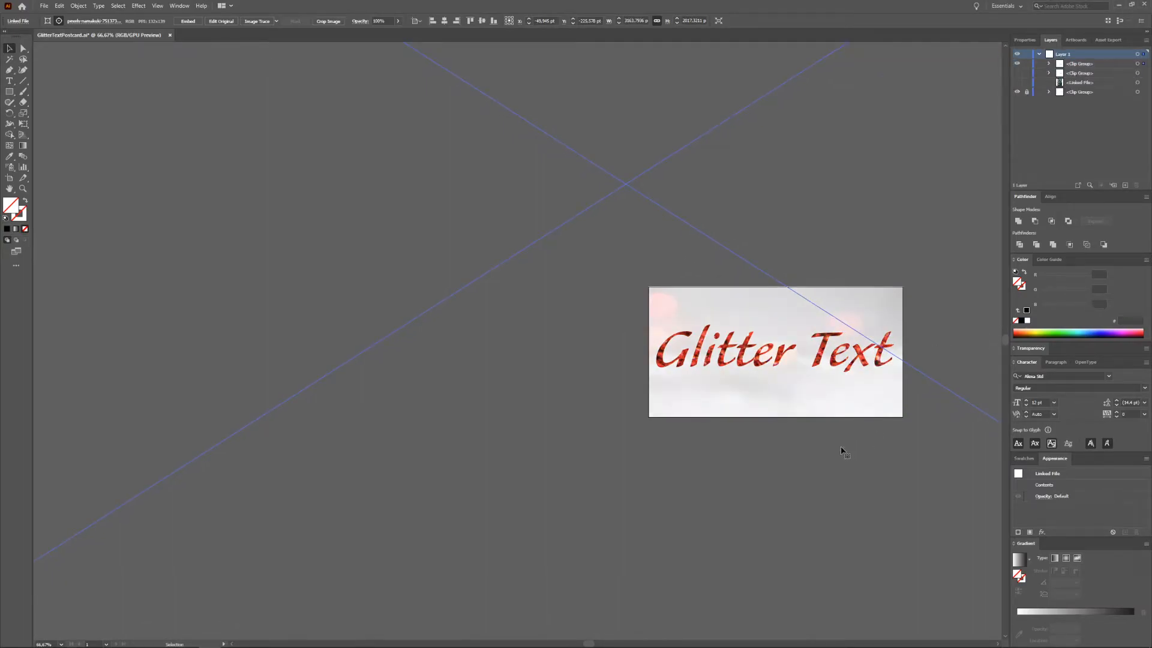
{"action": "scroll", "coordinate": [751, 466], "scroll_direction": "down", "scroll_amount": 1}
{"action": "left_click", "coordinate": [802, 636]}
{"action": "key", "text": "space"}
{"action": "left_click_drag", "start_coordinate": [909, 442], "coordinate": [781, 408]}
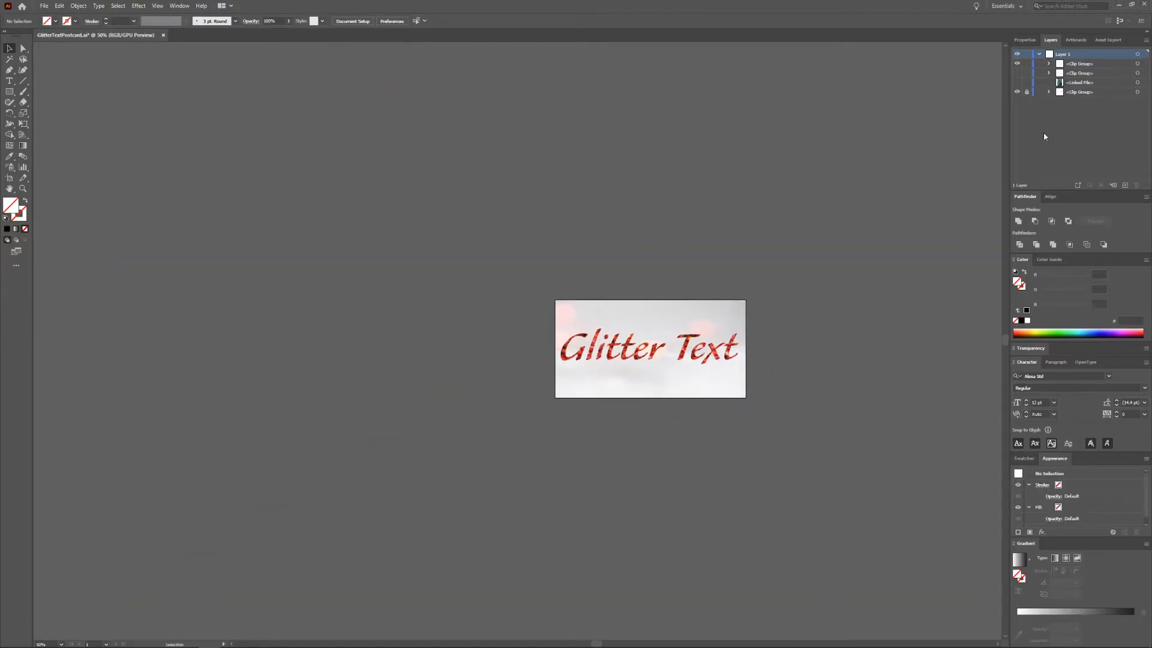
{"action": "left_click", "coordinate": [1017, 82]}
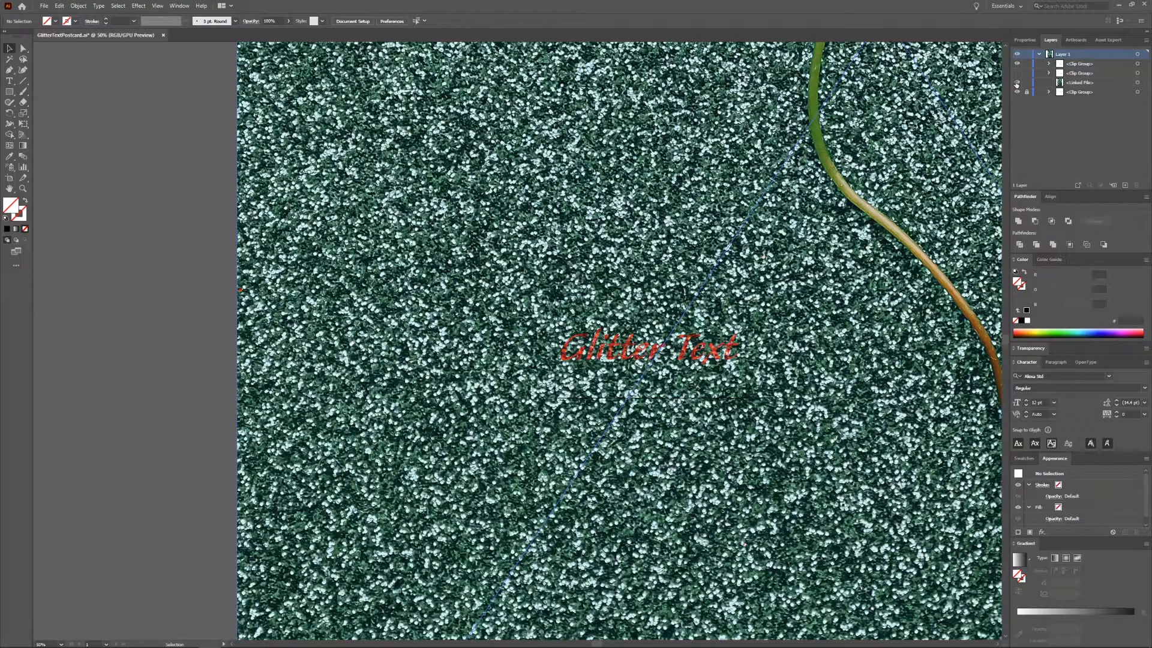
{"action": "left_click", "coordinate": [1017, 82]}
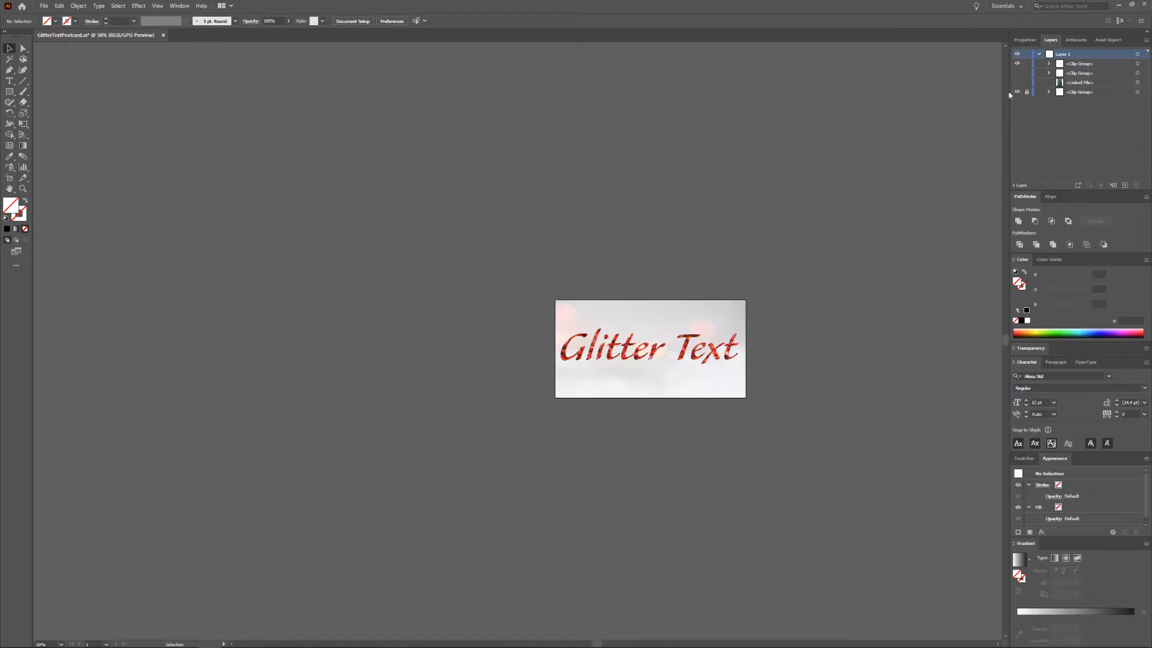
Step: Hide the red glitter text group and add a new text object reading 'Glitte text' on the artboard
{"action": "left_click", "coordinate": [1017, 63]}
{"action": "left_click", "coordinate": [9, 81]}
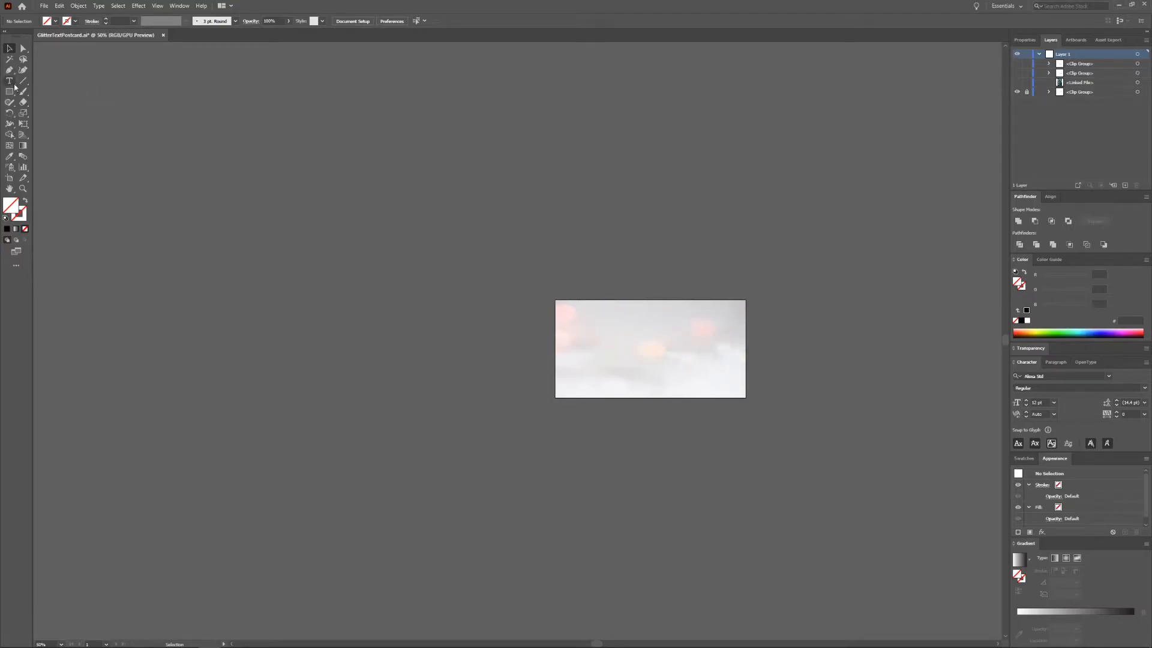
{"action": "left_click", "coordinate": [605, 353]}
{"action": "type", "text": "G"}
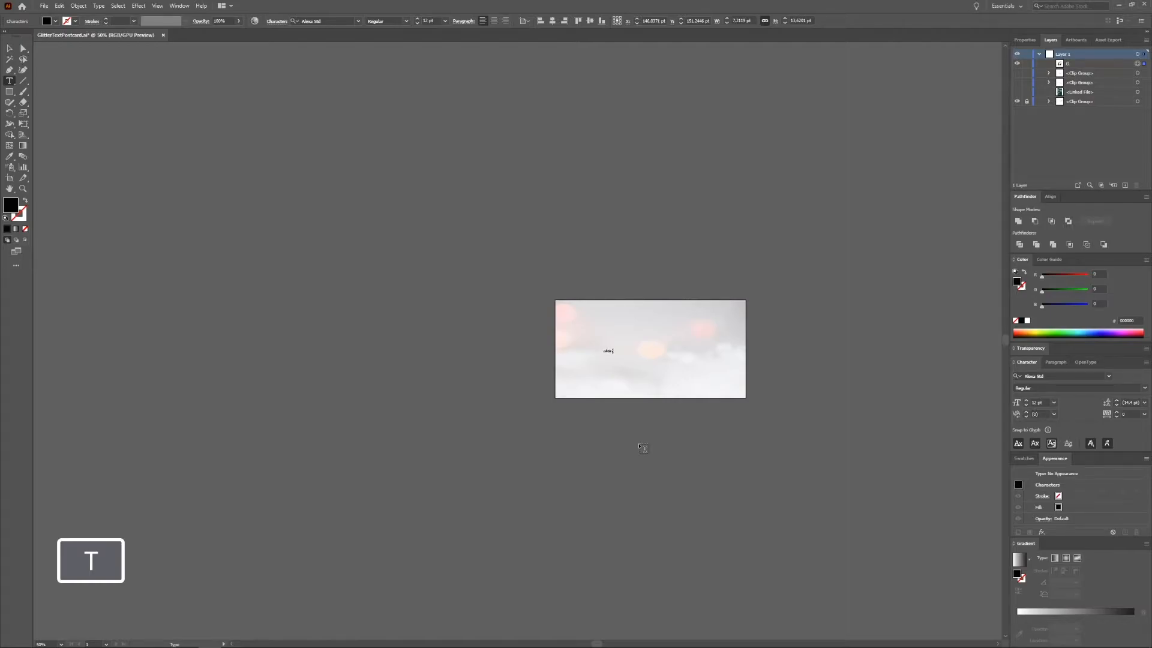
{"action": "type", "text": "litter text"}
{"action": "key", "text": "Escape"}
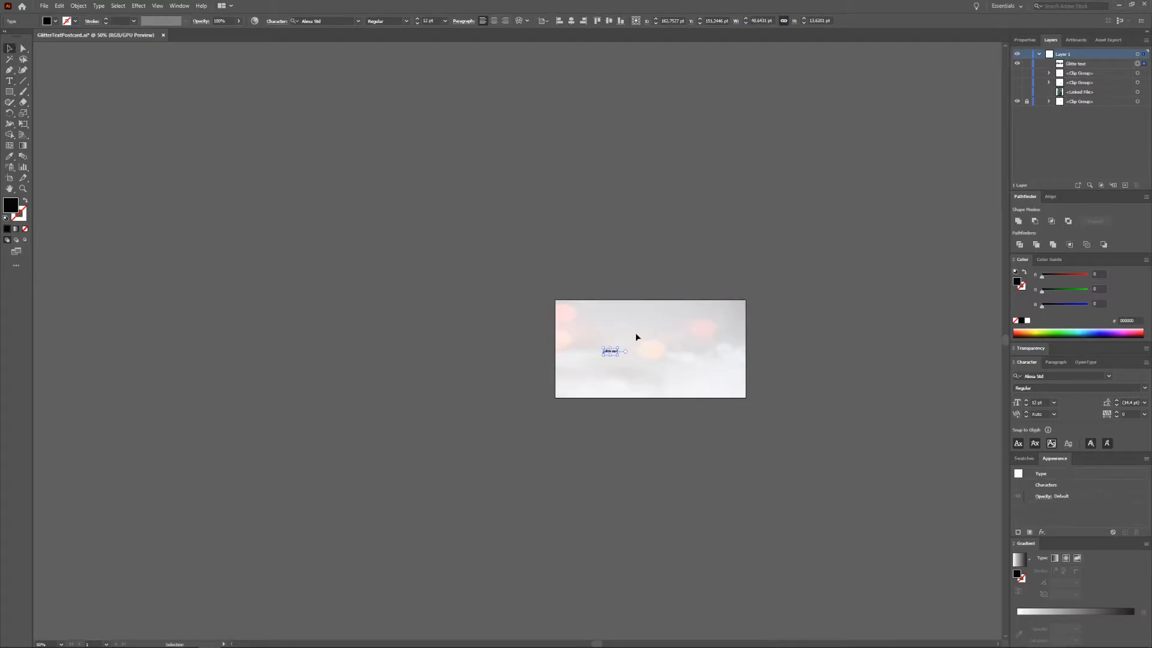
Step: Enlarge the new text across the artboard and insert the missing r so it reads 'Glitter text'
{"action": "left_click_drag", "start_coordinate": [618, 347], "coordinate": [562, 382]}
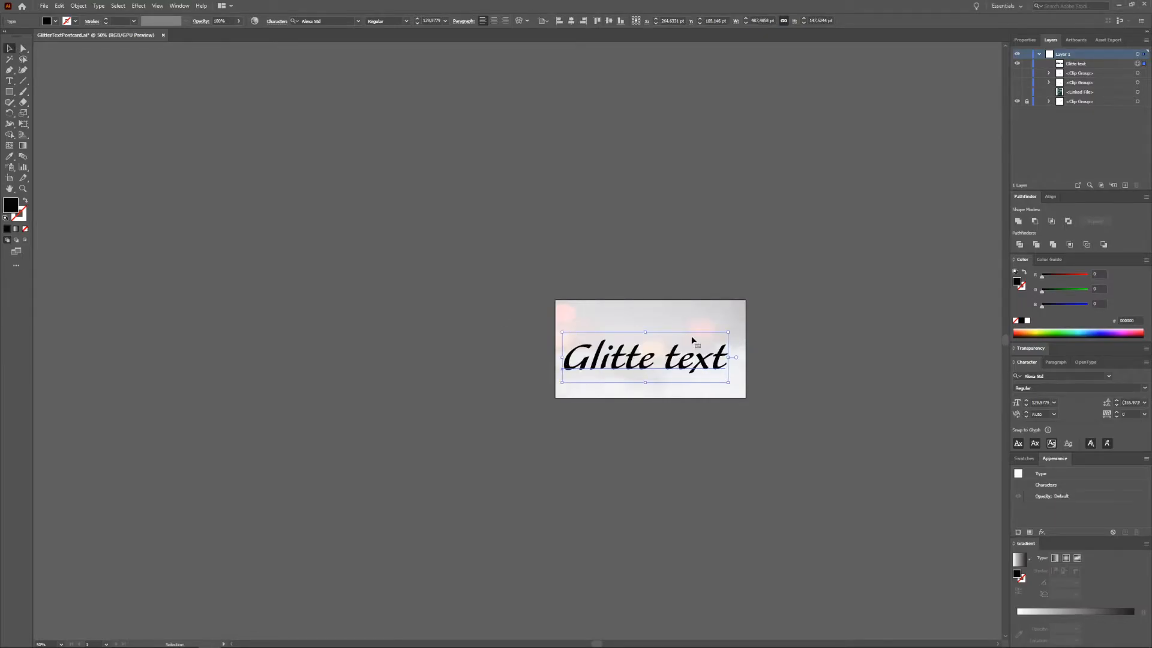
{"action": "left_click_drag", "start_coordinate": [728, 332], "coordinate": [743, 316]}
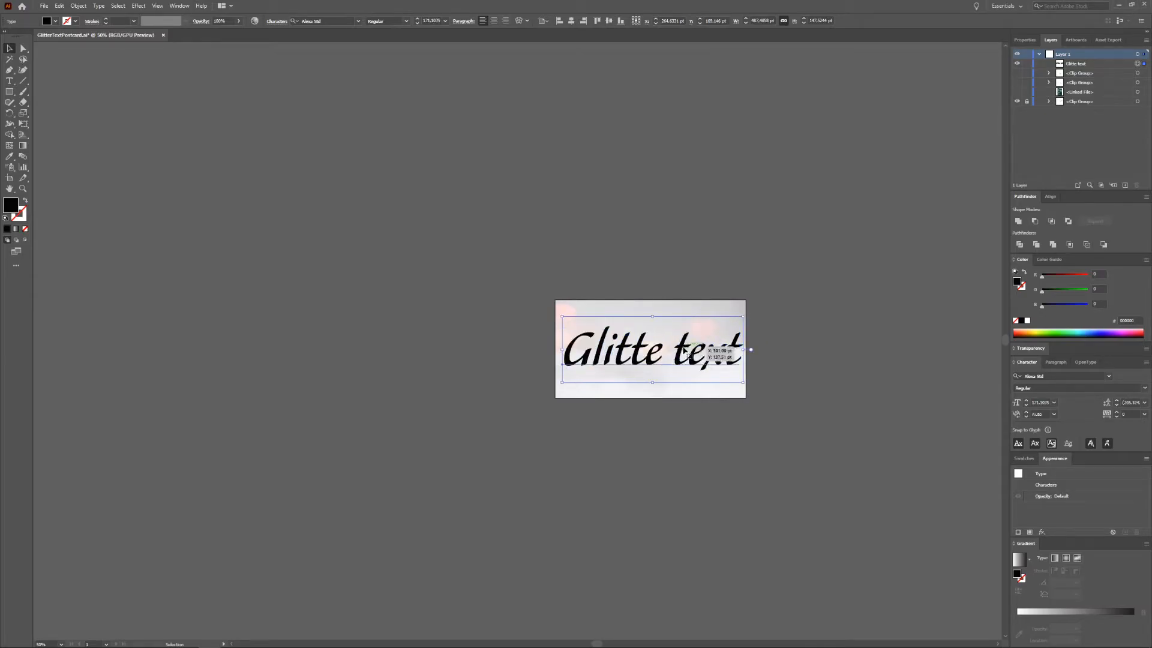
{"action": "double_click", "coordinate": [661, 359]}
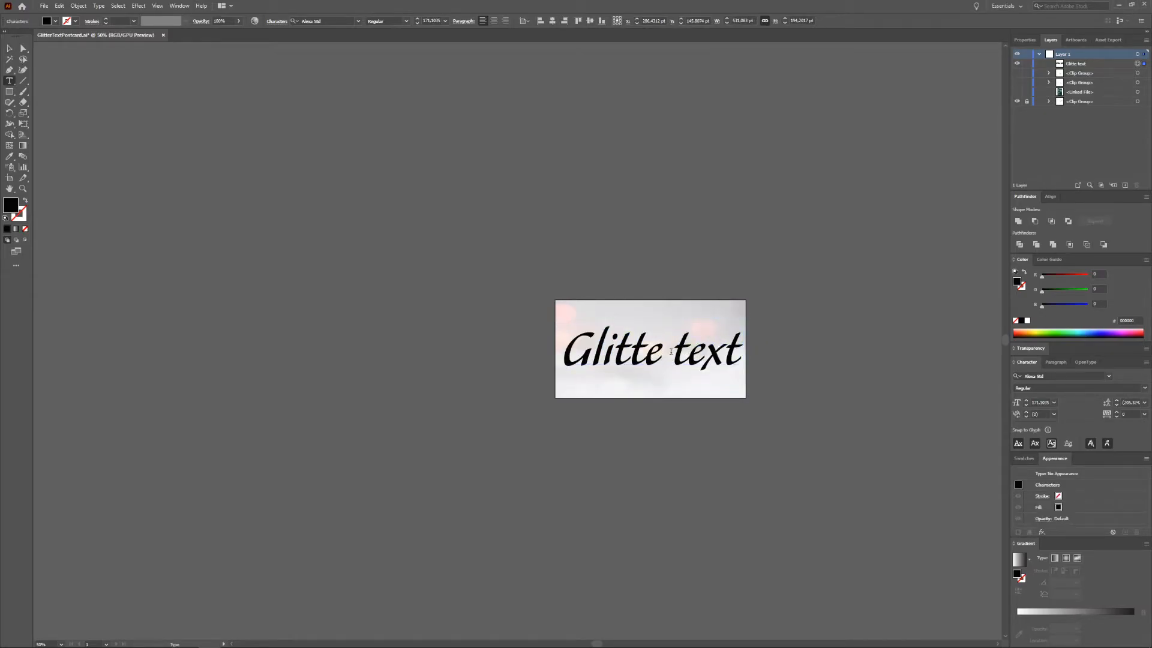
{"action": "type", "text": "r"}
Step: Resize the text to fit inside the artboard and make it a compound shape
{"action": "left_click", "coordinate": [9, 48]}
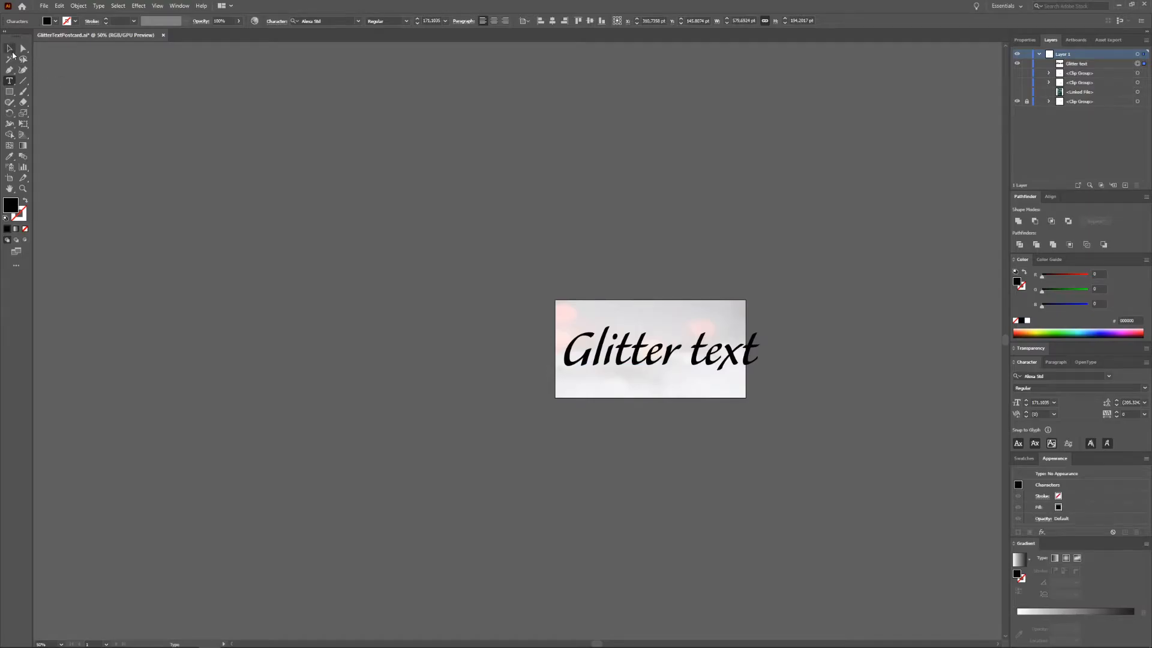
{"action": "left_click_drag", "start_coordinate": [759, 316], "coordinate": [738, 315]}
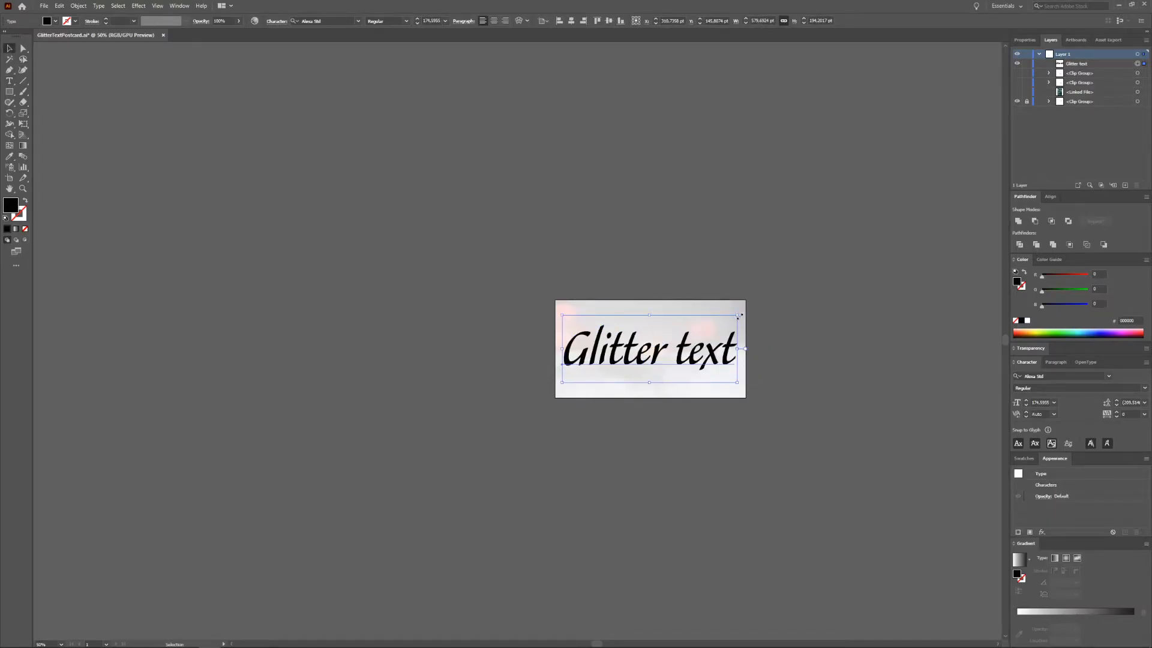
{"action": "left_click", "coordinate": [1147, 198]}
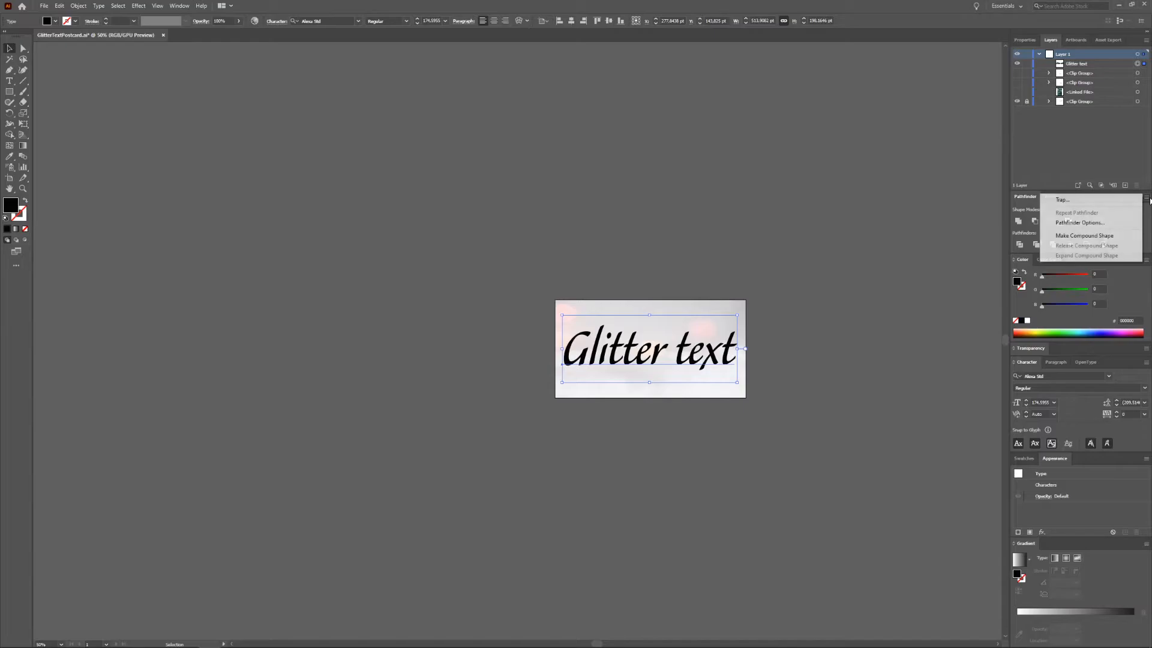
{"action": "left_click", "coordinate": [1109, 236]}
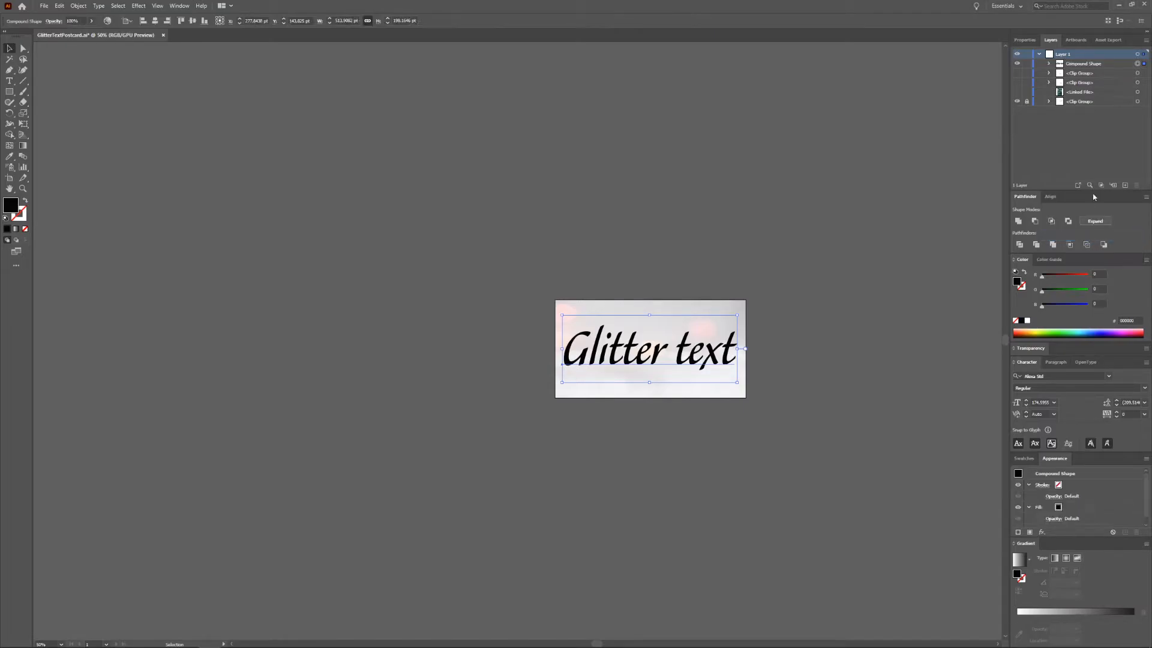
Step: Show the blue glitter image, select it with the text, and make a clipping mask
{"action": "left_click", "coordinate": [1017, 92]}
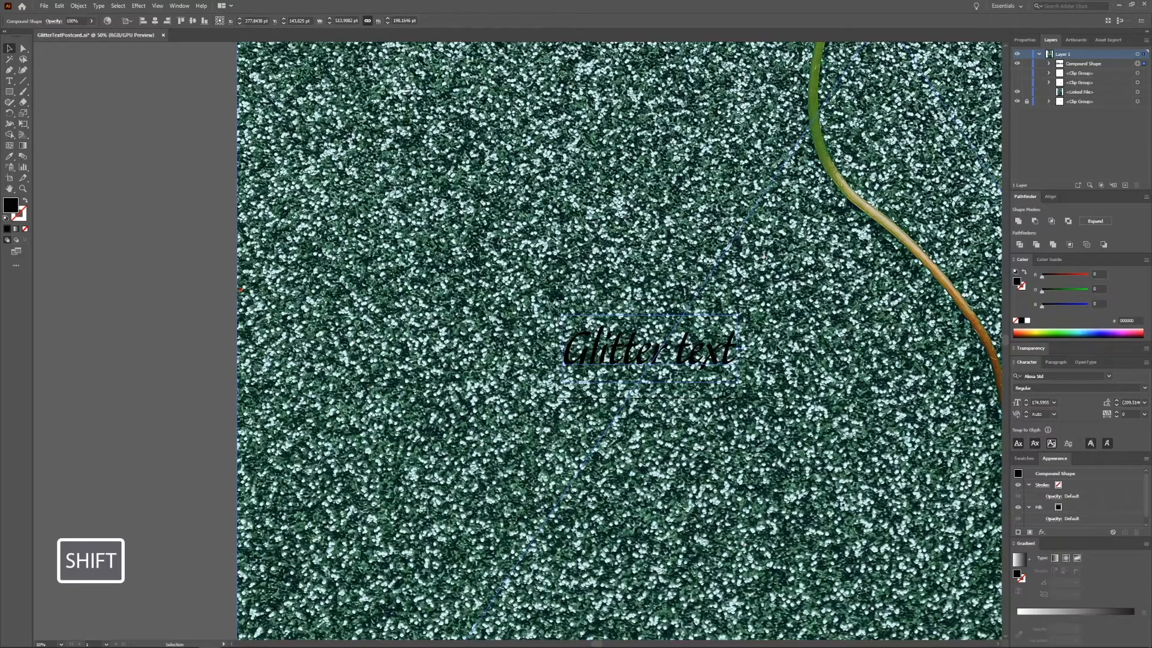
{"action": "left_click", "coordinate": [719, 372], "text": "shift"}
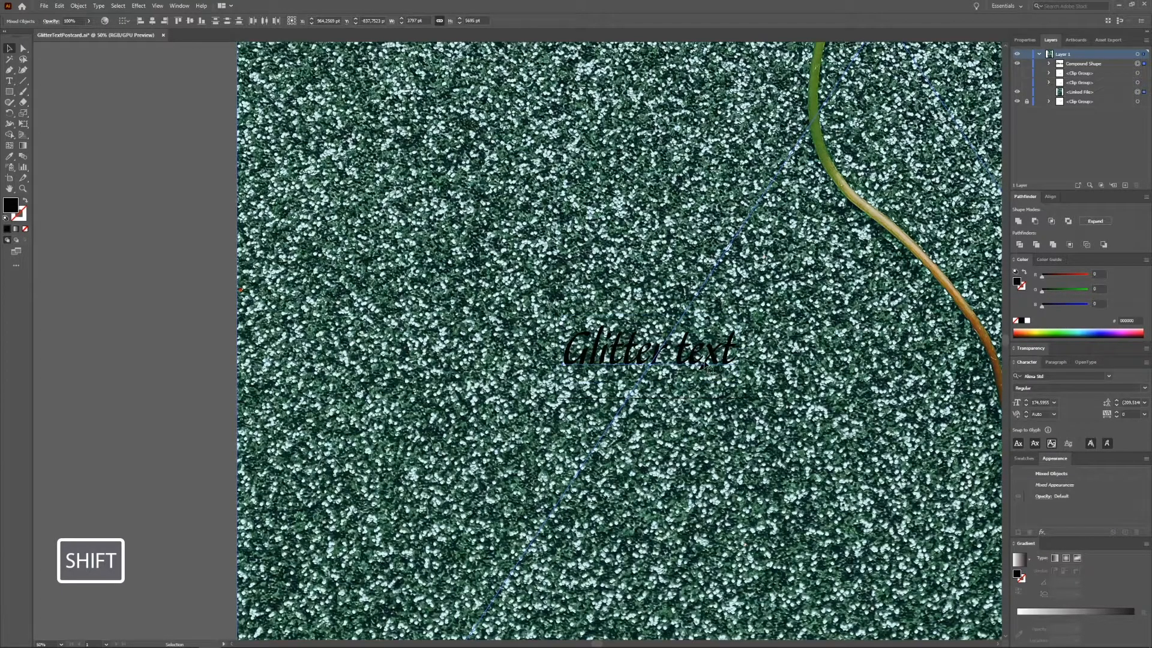
{"action": "right_click", "coordinate": [706, 363]}
{"action": "left_click", "coordinate": [740, 452]}
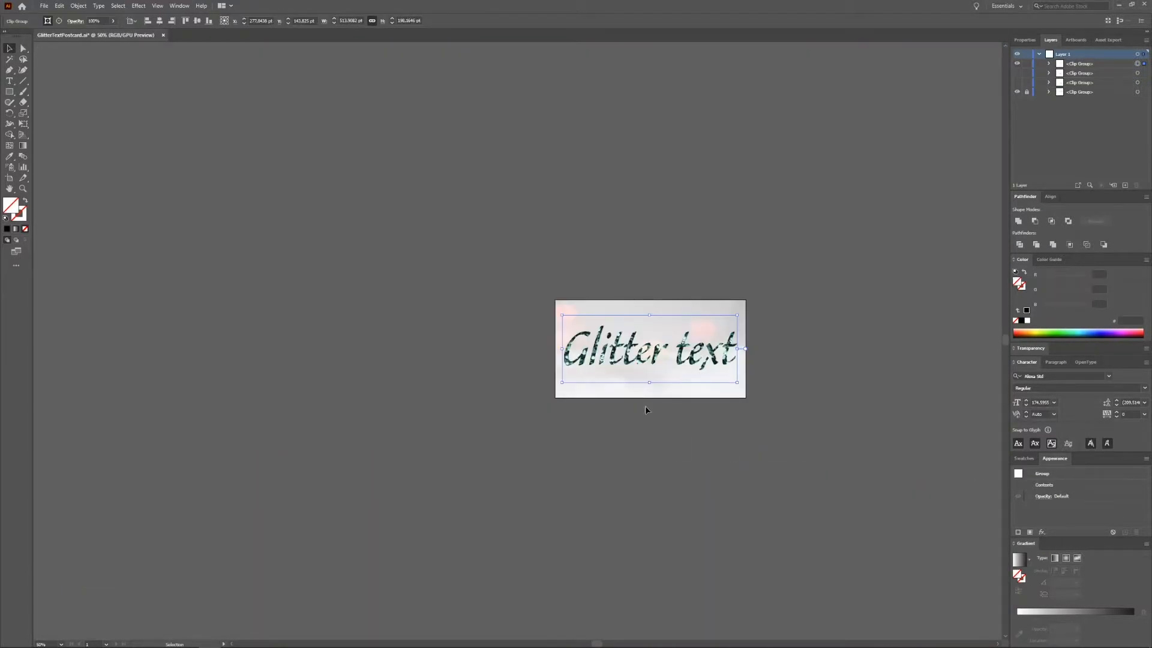
Step: Inside the new clip group, scale the blue glitter image down to adjust the glitter within the text
{"action": "left_click_drag", "start_coordinate": [611, 356], "coordinate": [611, 367]}
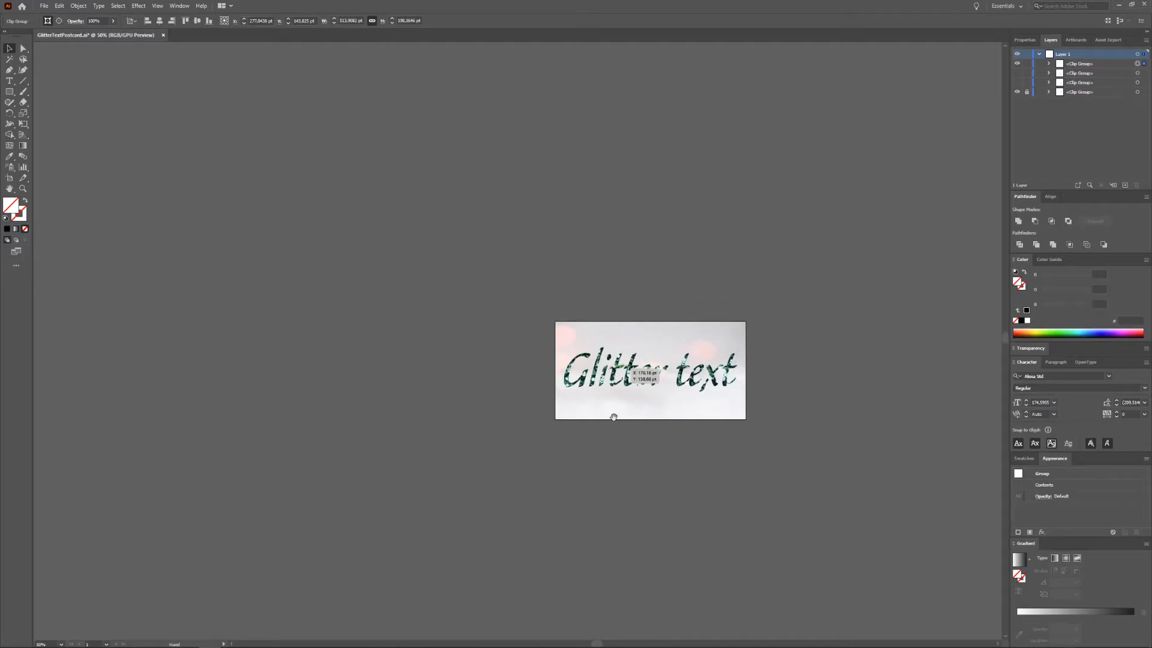
{"action": "scroll", "coordinate": [622, 427], "scroll_direction": "up", "scroll_amount": 3}
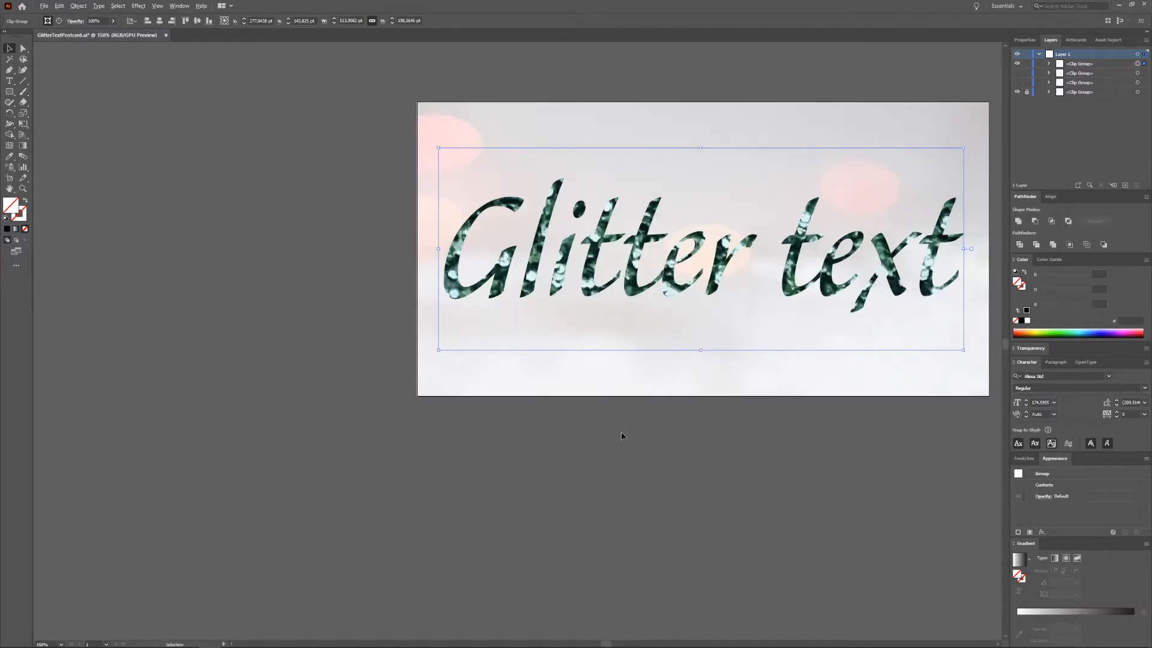
{"action": "scroll", "coordinate": [621, 435], "scroll_direction": "down", "scroll_amount": 1}
{"action": "scroll", "coordinate": [621, 435], "scroll_direction": "down", "scroll_amount": 1}
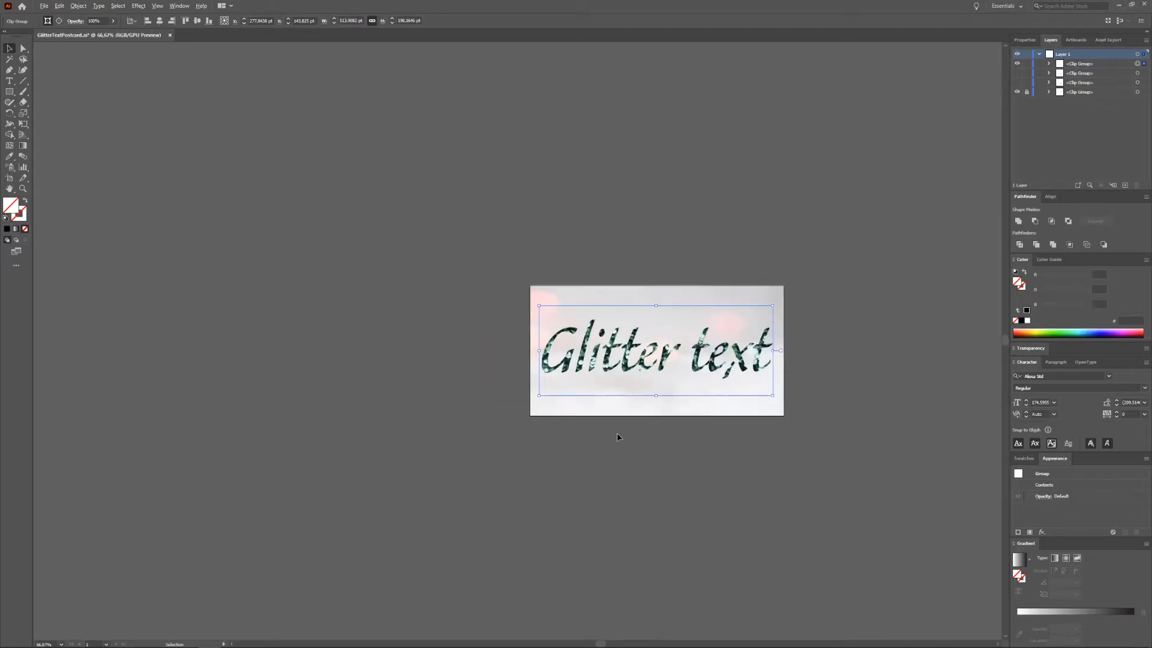
{"action": "left_click", "coordinate": [739, 504]}
{"action": "double_click", "coordinate": [711, 353]}
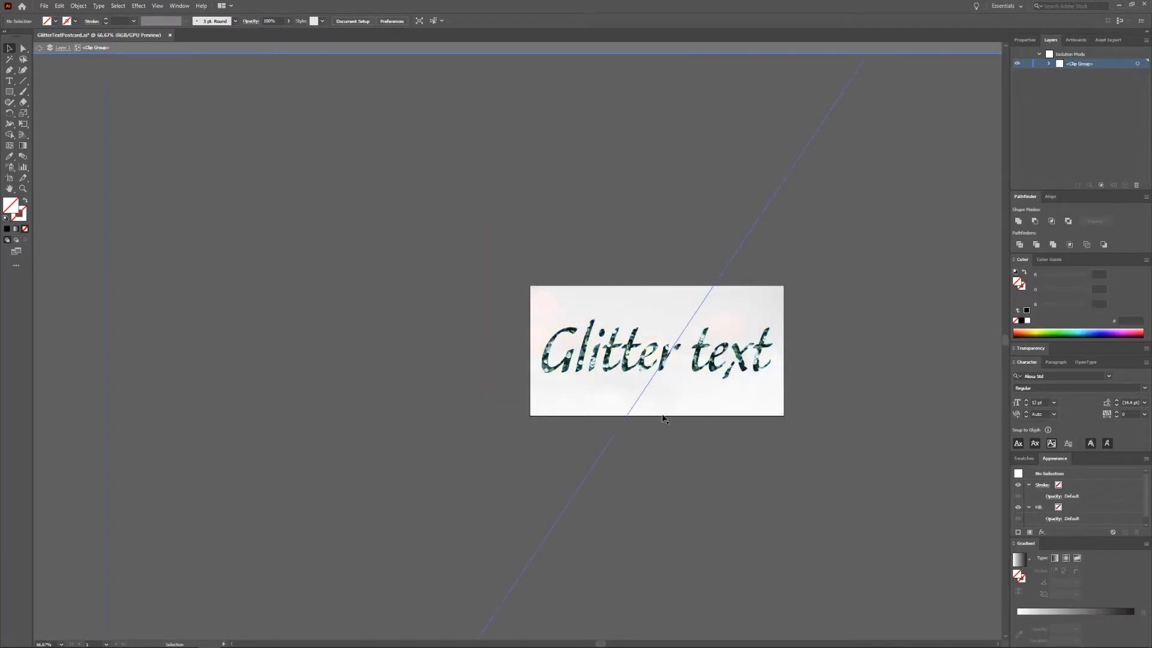
{"action": "scroll", "coordinate": [603, 457], "scroll_direction": "down", "scroll_amount": 5}
{"action": "left_click", "coordinate": [534, 591]}
{"action": "left_click_drag", "start_coordinate": [508, 593], "coordinate": [577, 460]}
{"action": "scroll", "coordinate": [605, 456], "scroll_direction": "up", "scroll_amount": 5}
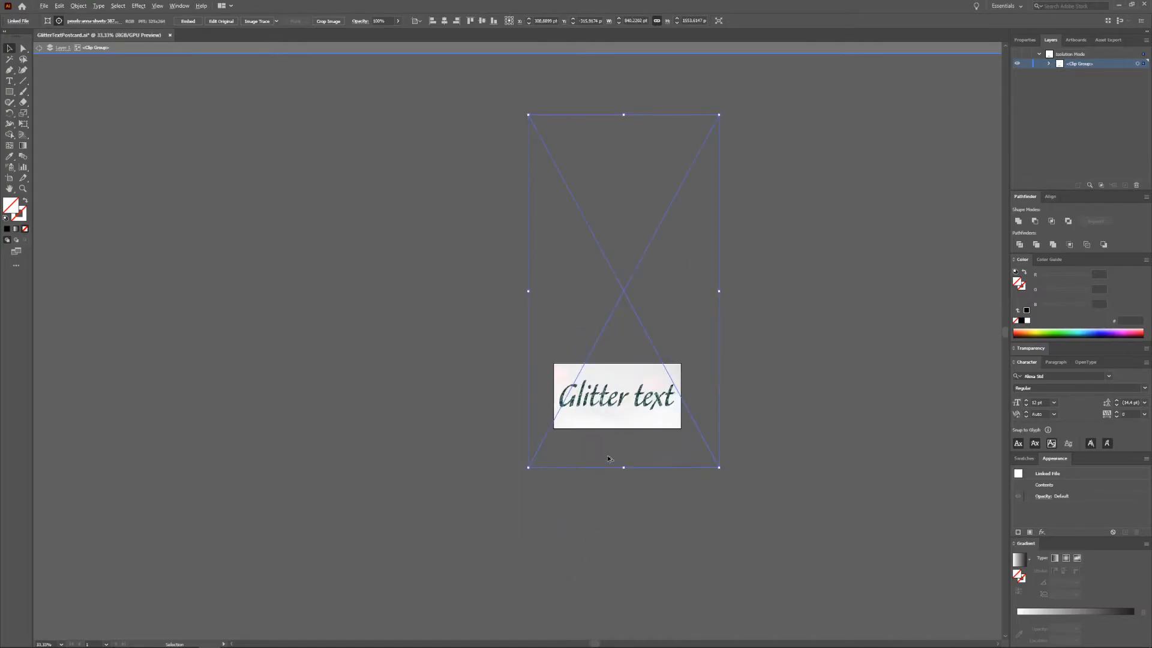
{"action": "scroll", "coordinate": [597, 455], "scroll_direction": "up", "scroll_amount": 2}
{"action": "scroll", "coordinate": [597, 454], "scroll_direction": "down", "scroll_amount": 1}
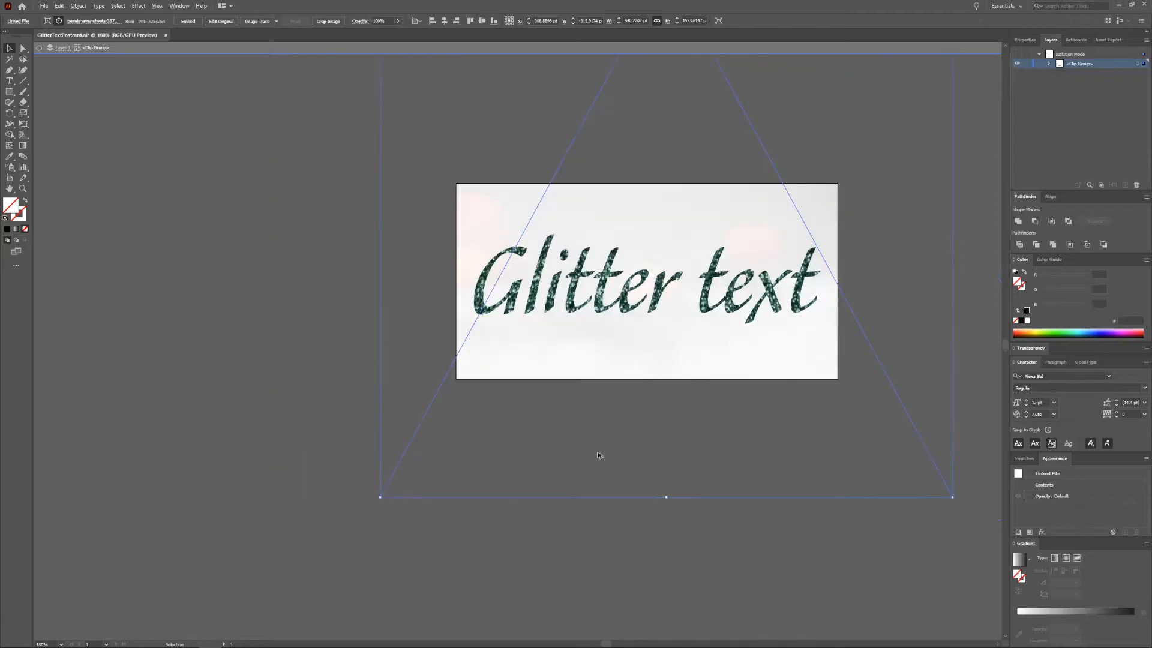
{"action": "left_click_drag", "start_coordinate": [380, 497], "coordinate": [410, 393]}
{"action": "left_click", "coordinate": [741, 501]}
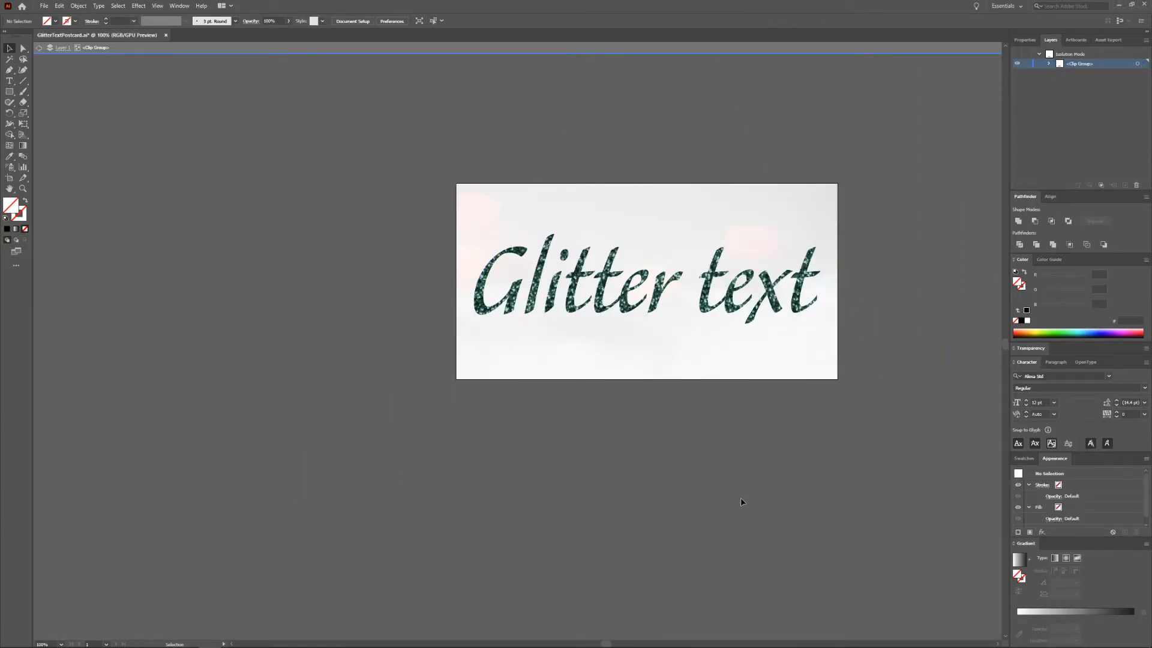
{"action": "double_click", "coordinate": [741, 499]}
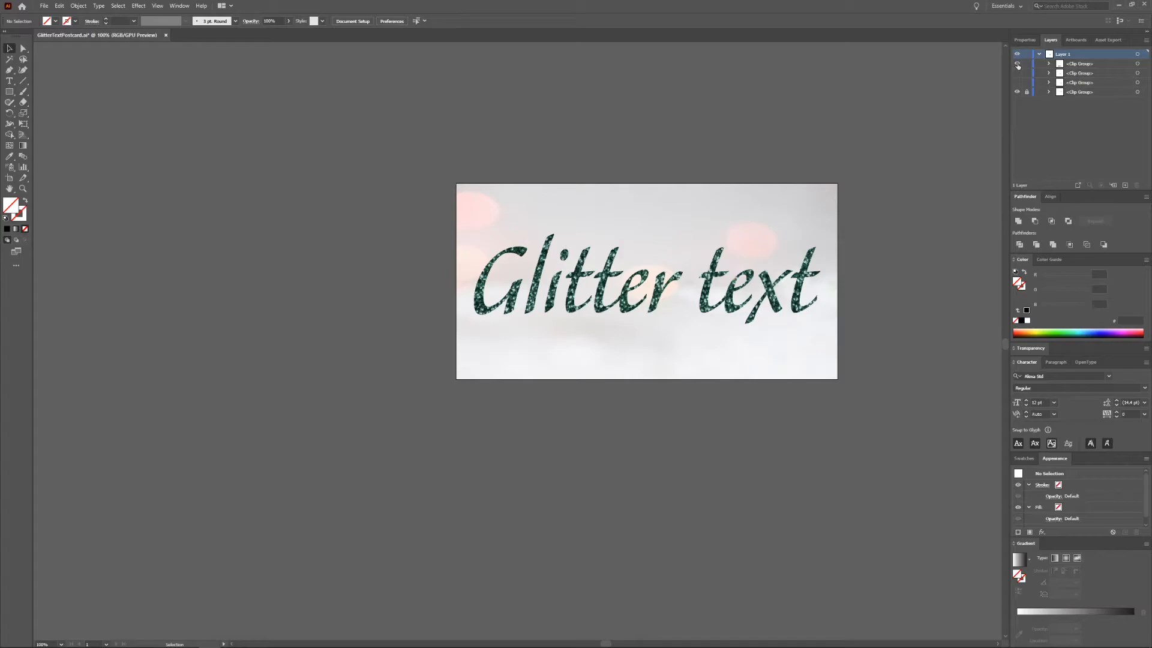
Step: Preview each glitter clip group in turn, then hide all of them
{"action": "left_click", "coordinate": [1017, 64]}
{"action": "left_click", "coordinate": [1018, 73]}
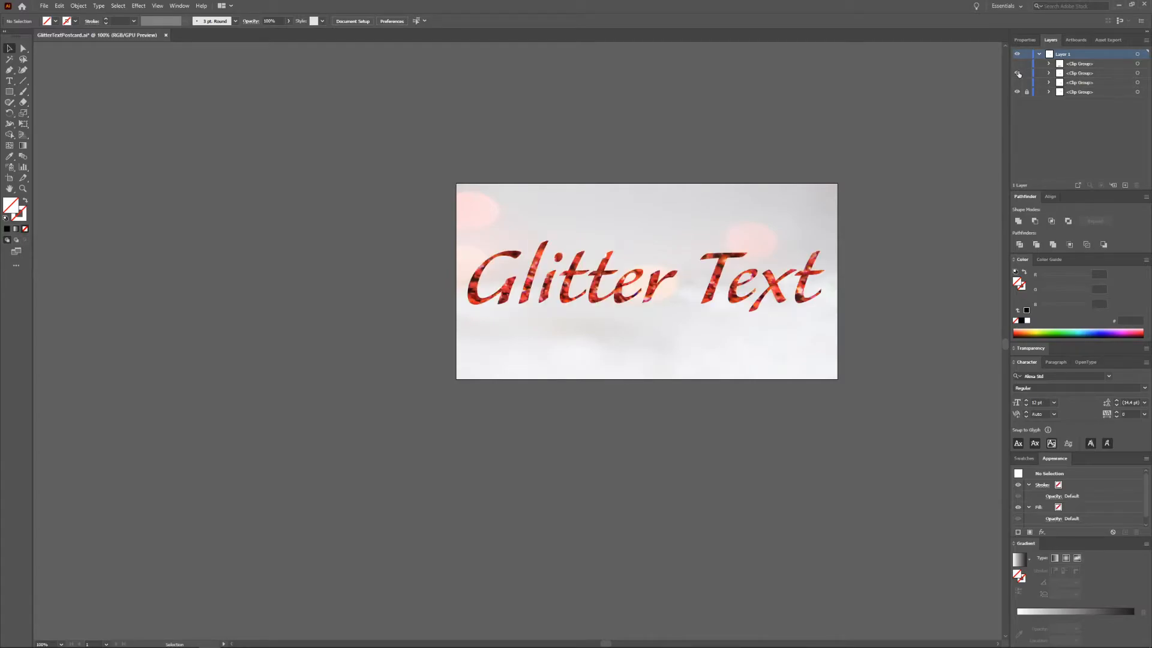
{"action": "left_click", "coordinate": [1018, 74]}
{"action": "left_click", "coordinate": [1018, 82]}
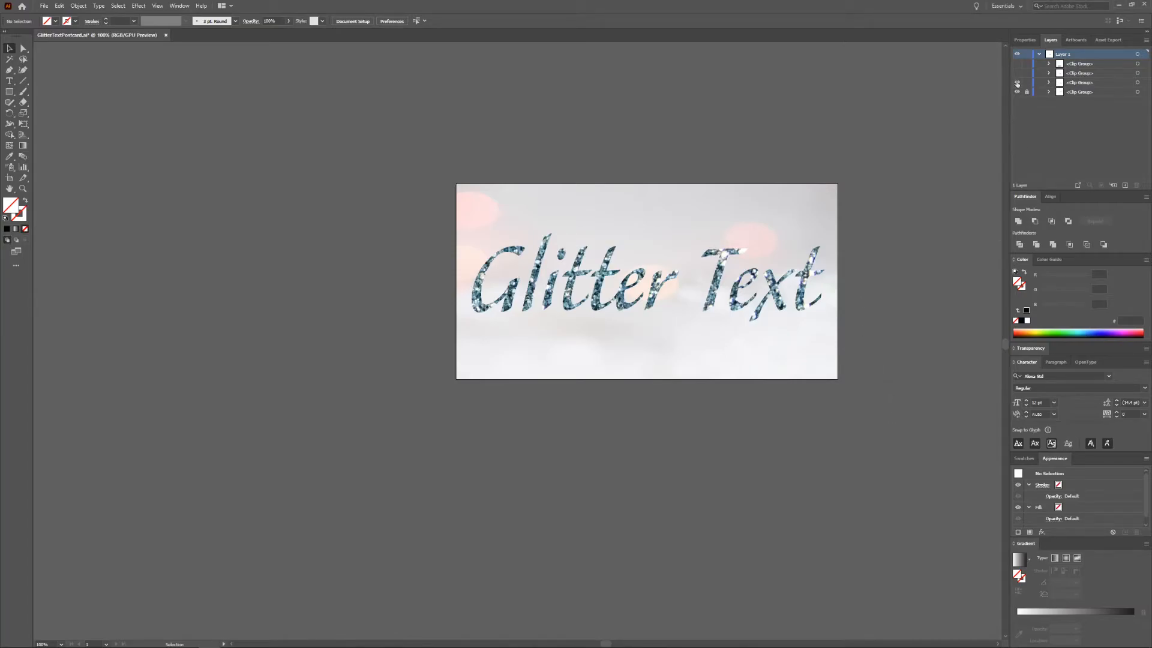
{"action": "left_click", "coordinate": [1017, 83]}
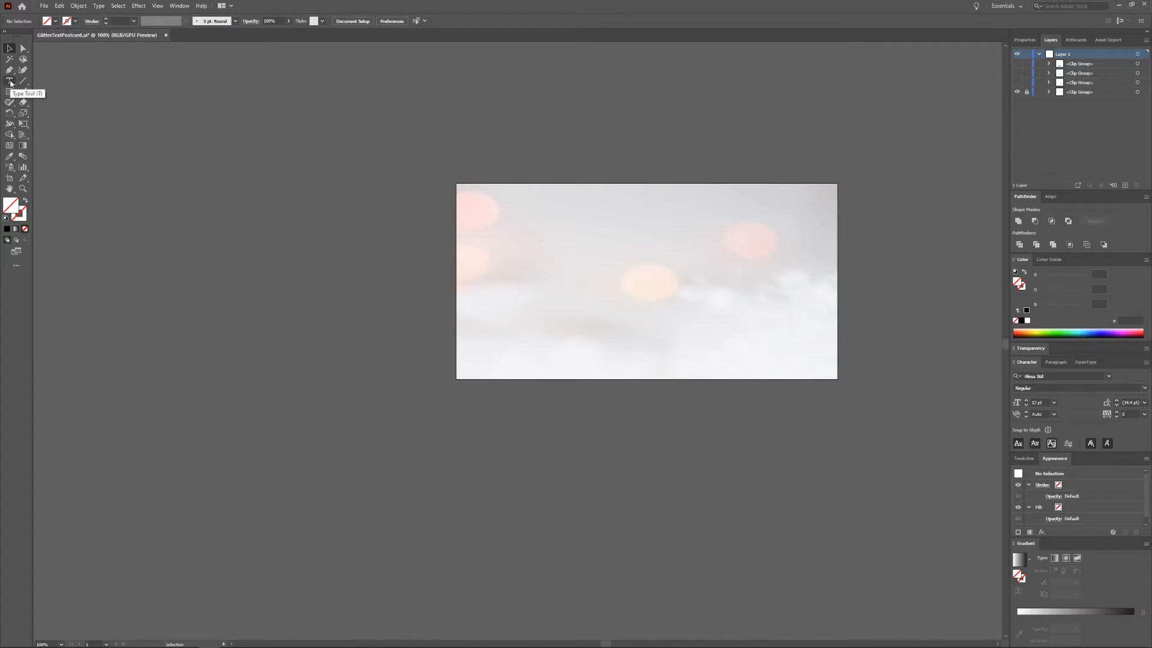
Step: Add a new white text object on the artboard reading 'Glitter Text'
{"action": "key", "text": "t"}
{"action": "left_click", "coordinate": [582, 302]}
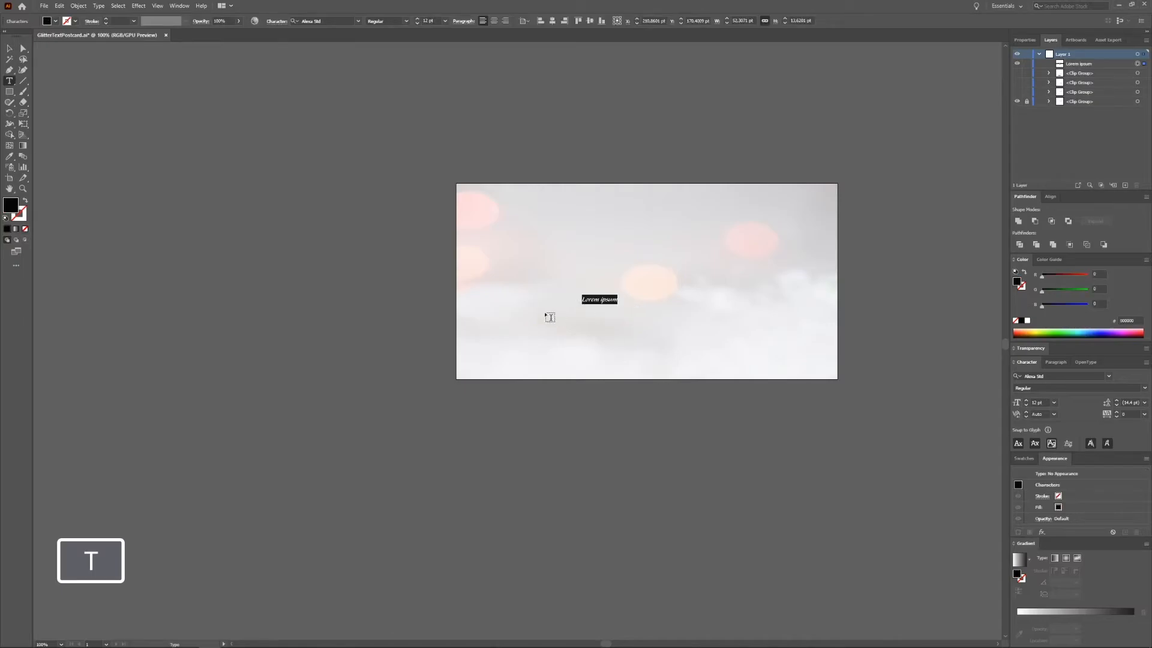
{"action": "double_click", "coordinate": [10, 204]}
{"action": "type", "text": "ffffff"}
{"action": "left_click", "coordinate": [999, 312]}
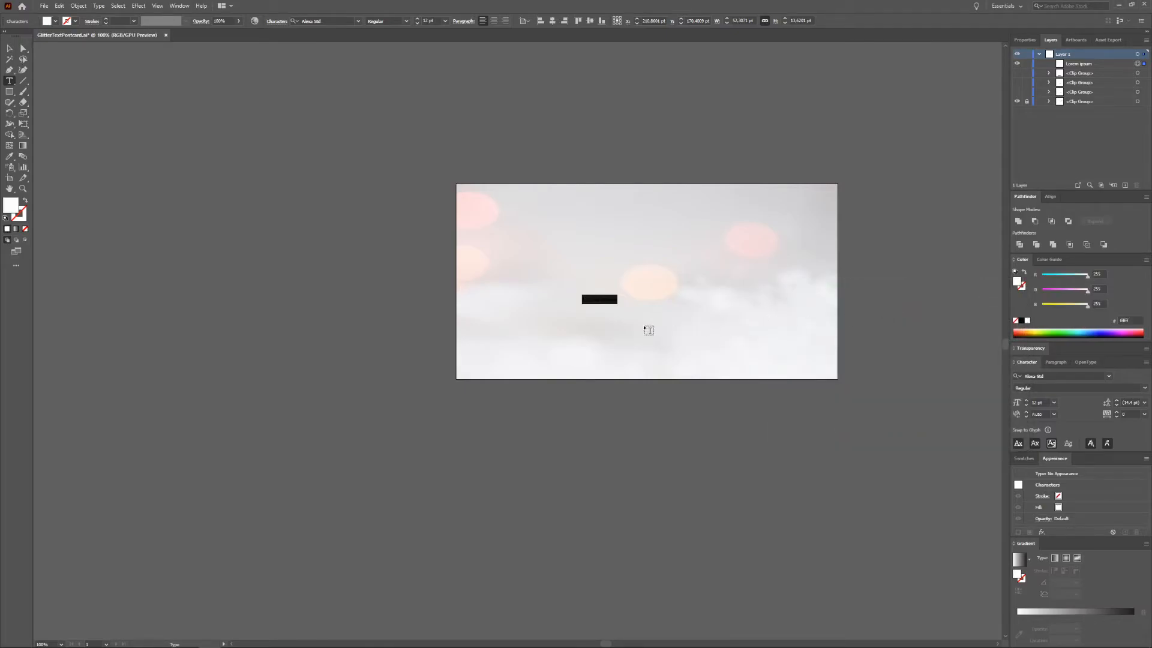
{"action": "type", "text": "Glitter Text"}
{"action": "left_click", "coordinate": [602, 299]}
{"action": "key", "text": "BackSpace"}
{"action": "key", "text": "Escape"}
Step: Scale the new text up so it spans most of the artboard
{"action": "left_click_drag", "start_coordinate": [615, 295], "coordinate": [814, 227]}
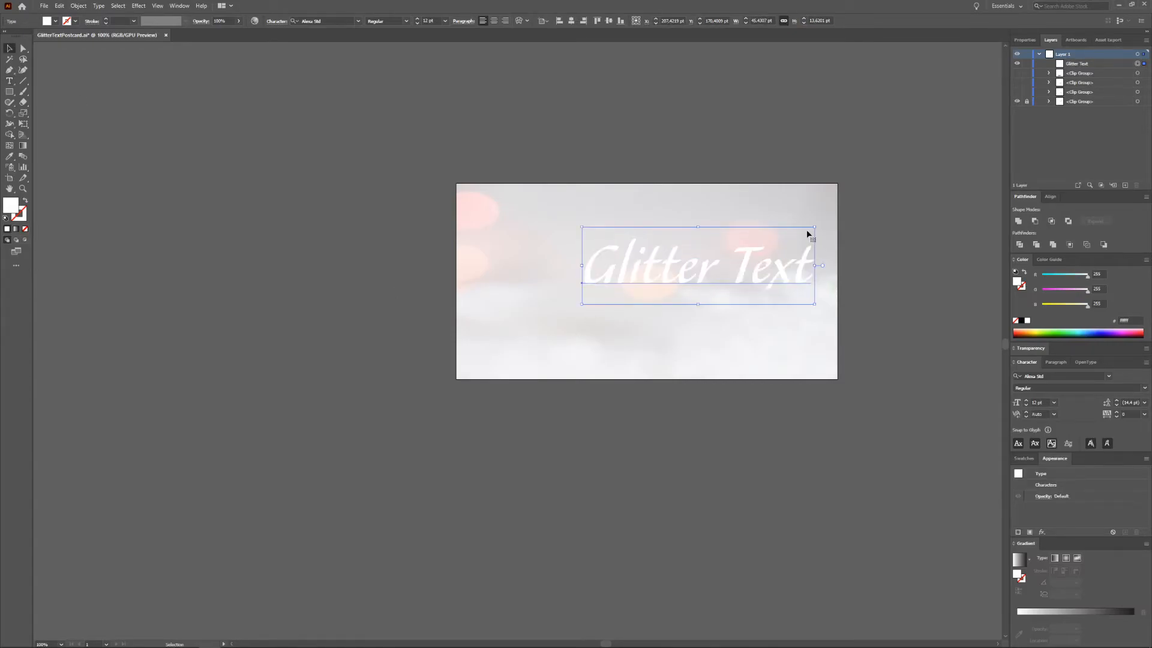
{"action": "left_click_drag", "start_coordinate": [580, 306], "coordinate": [468, 340]}
{"action": "left_click_drag", "start_coordinate": [814, 226], "coordinate": [829, 216]}
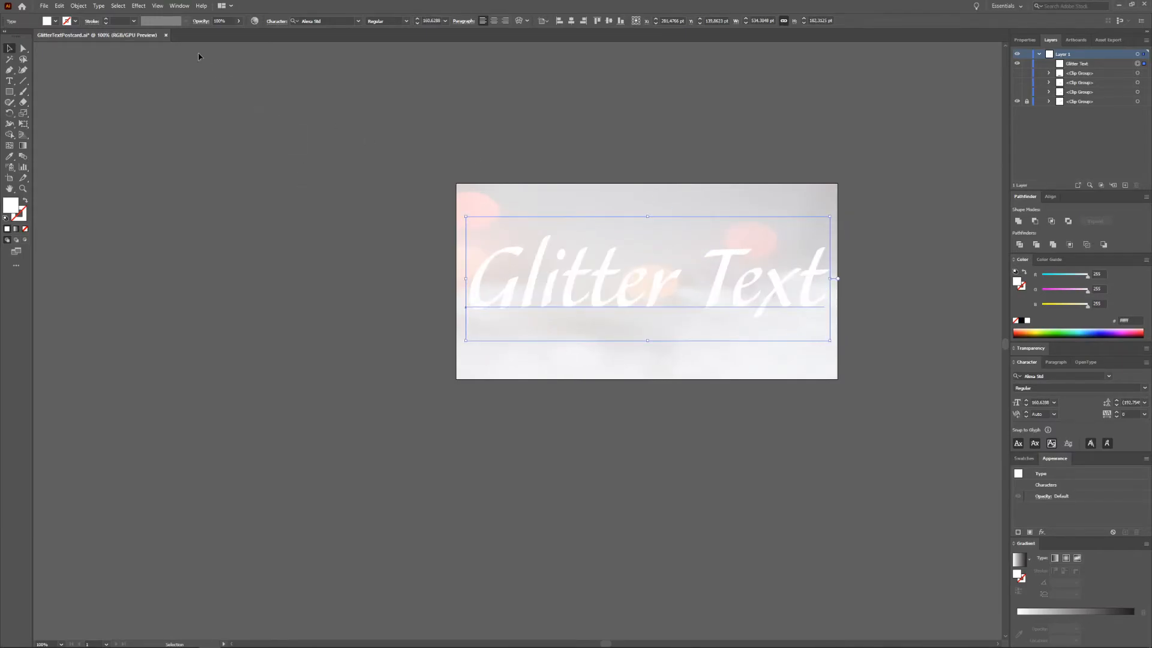
Step: Apply an Artistic Film Grain effect to the text with Grain 15, Highlight Area 16 and Intensity 1
{"action": "left_click", "coordinate": [138, 9]}
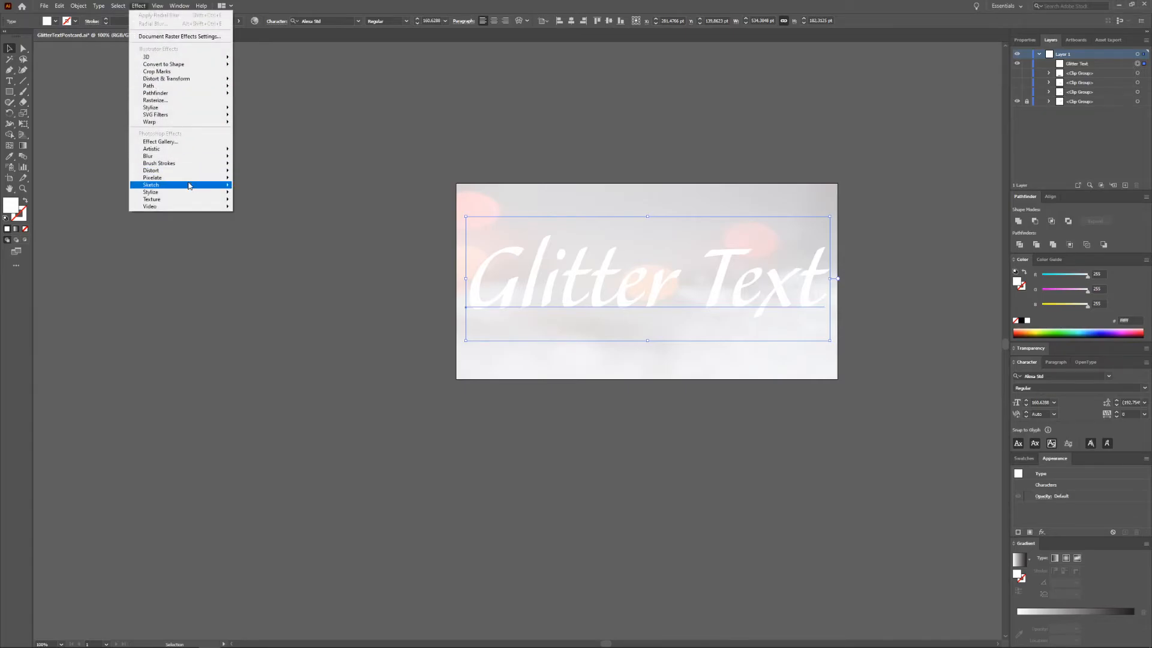
{"action": "mouse_move", "coordinate": [202, 152]}
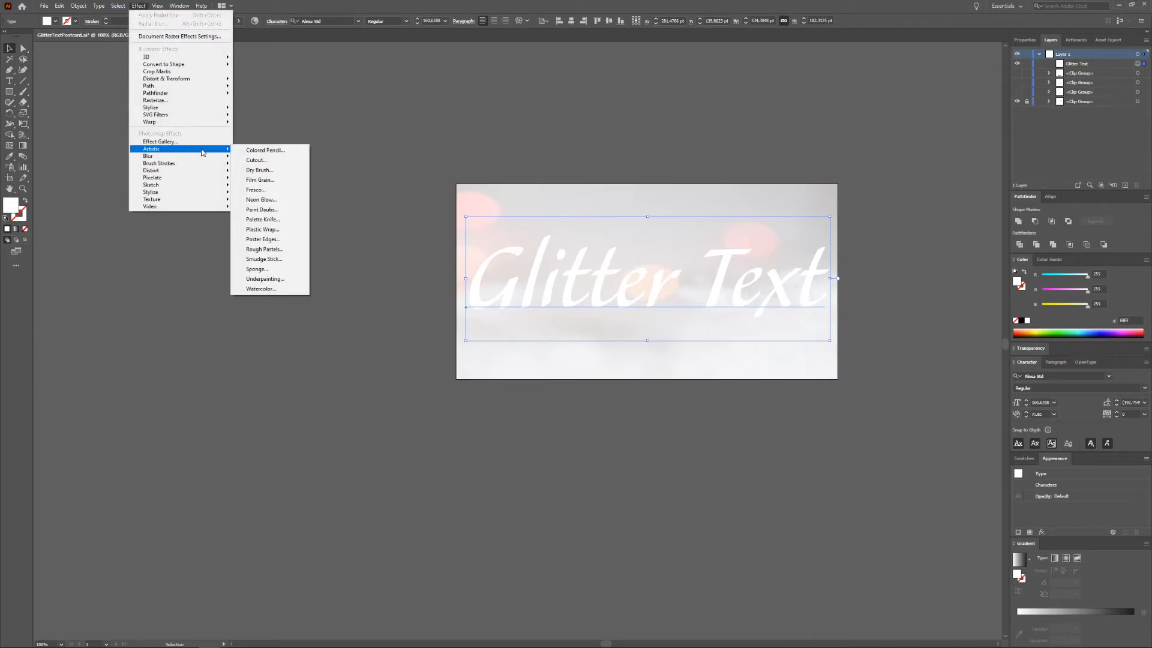
{"action": "left_click", "coordinate": [264, 179]}
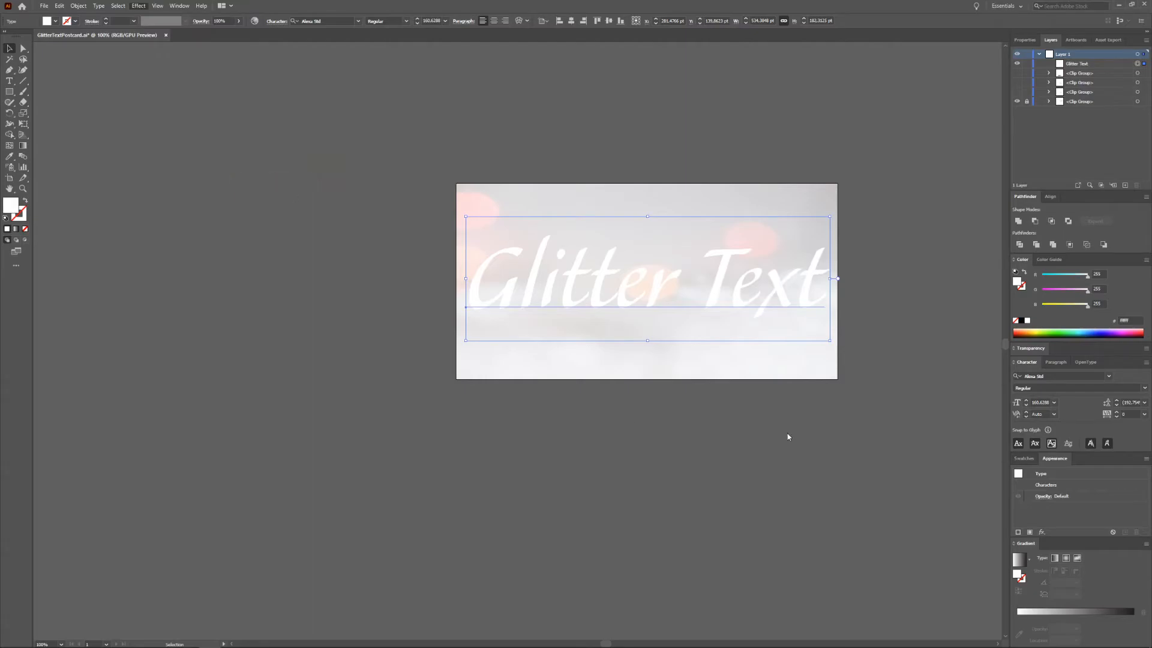
{"action": "scroll", "coordinate": [417, 404], "scroll_direction": "up", "scroll_amount": 3}
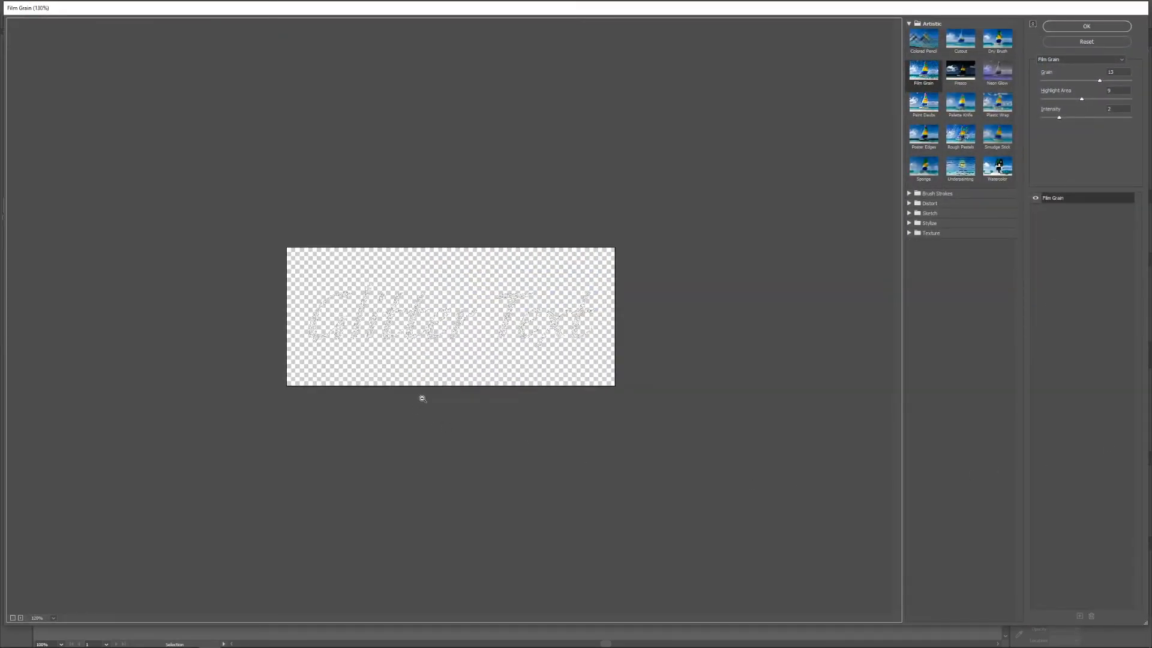
{"action": "scroll", "coordinate": [421, 398], "scroll_direction": "up", "scroll_amount": 5}
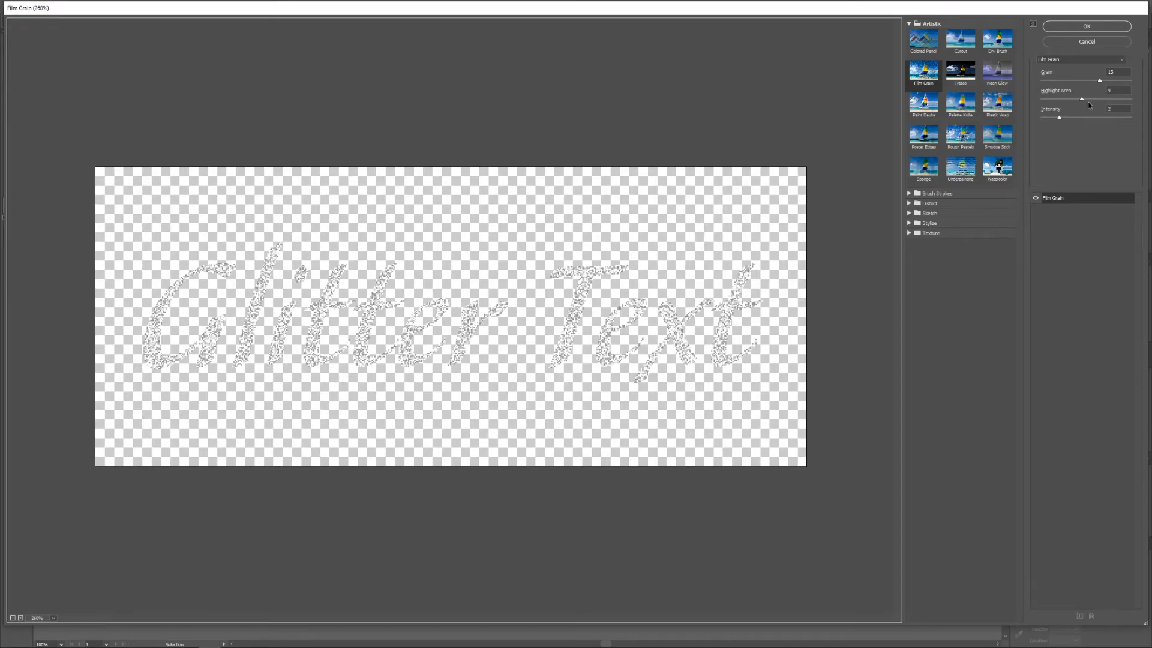
{"action": "left_click", "coordinate": [1081, 100]}
{"action": "left_click_drag", "start_coordinate": [1096, 103], "coordinate": [1109, 100]}
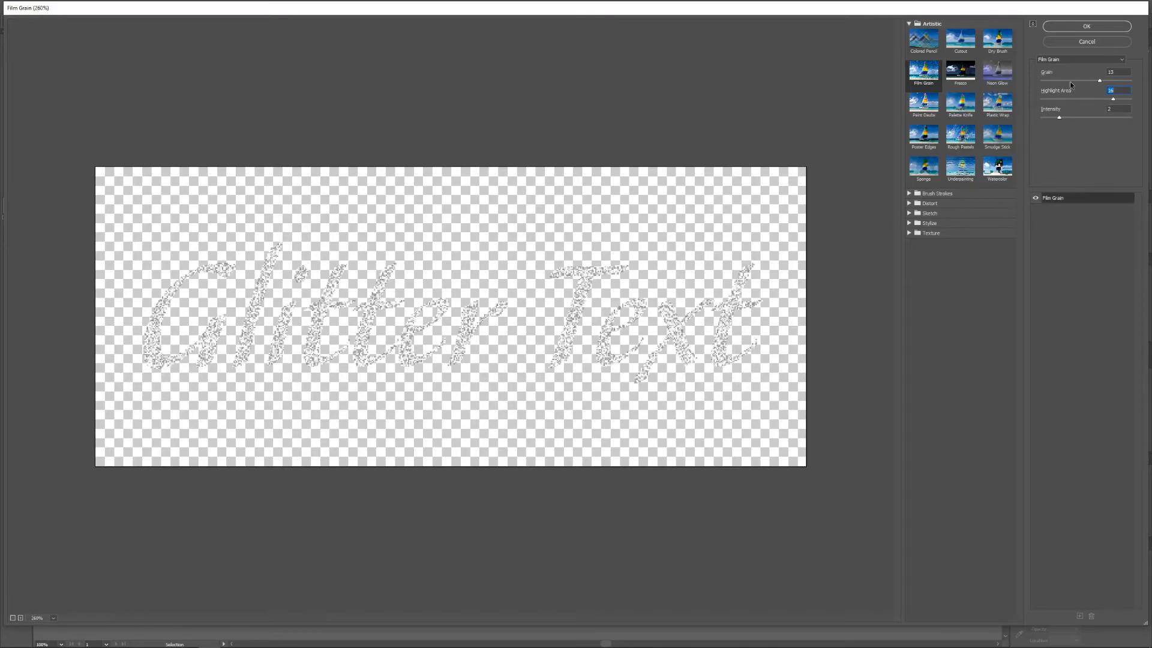
{"action": "mouse_move", "coordinate": [1100, 81]}
{"action": "left_mouse_down"}
{"action": "mouse_move", "coordinate": [1124, 82]}
{"action": "mouse_move", "coordinate": [1111, 83]}
{"action": "left_mouse_up"}
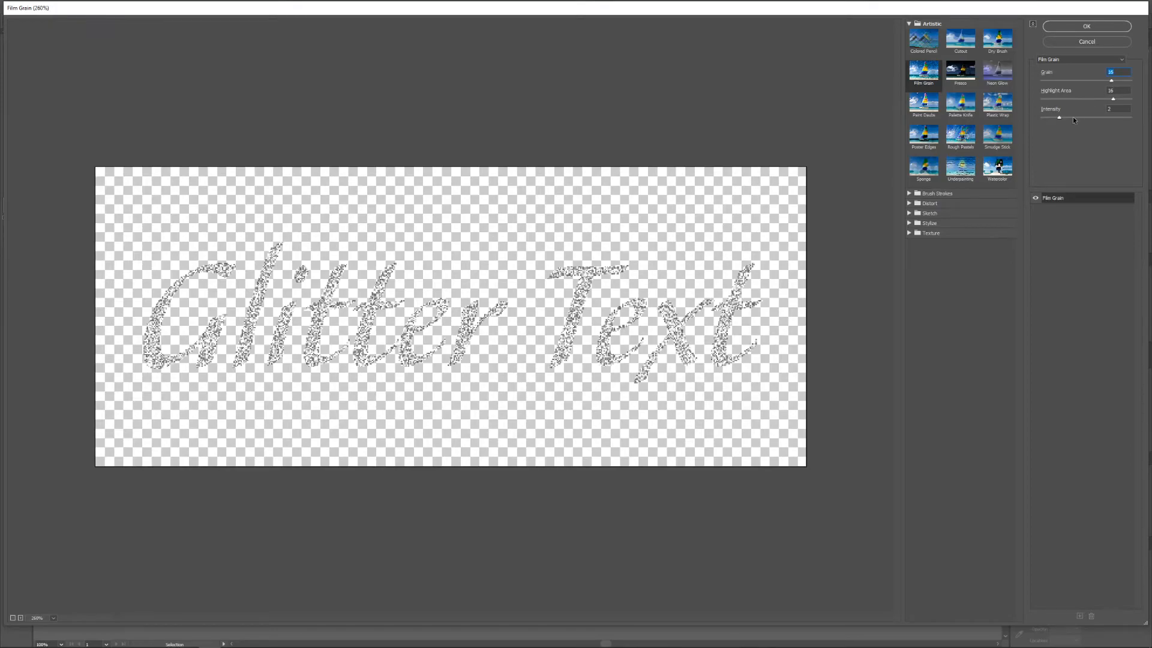
{"action": "left_click_drag", "start_coordinate": [1061, 117], "coordinate": [1083, 119]}
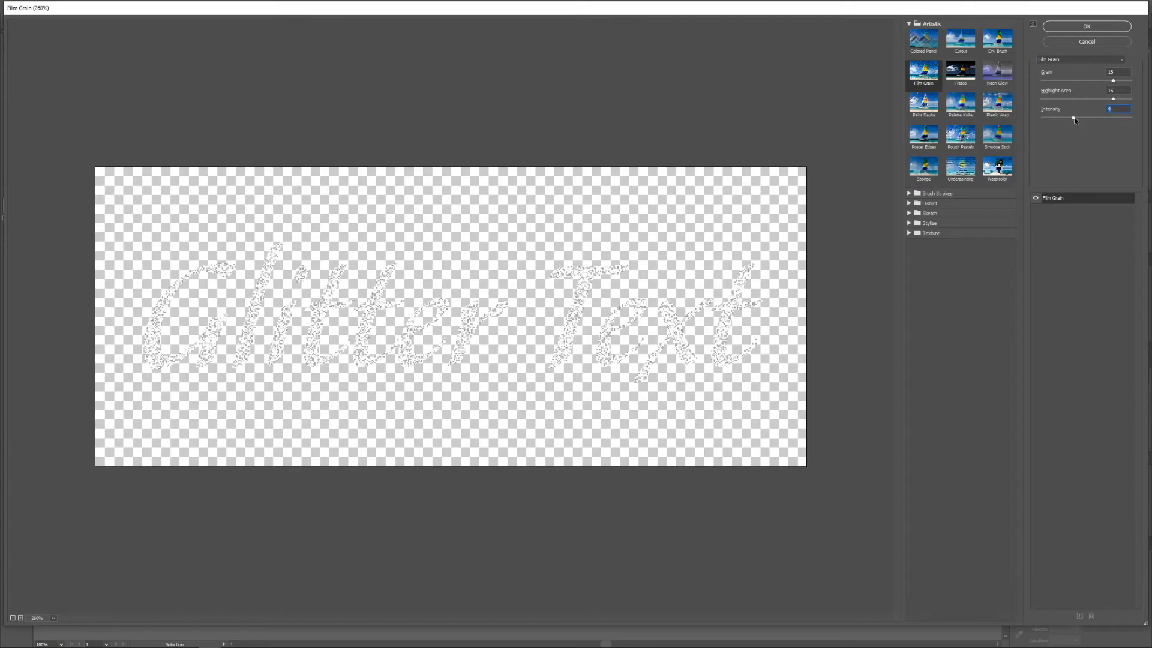
{"action": "left_click_drag", "start_coordinate": [1075, 122], "coordinate": [1072, 122]}
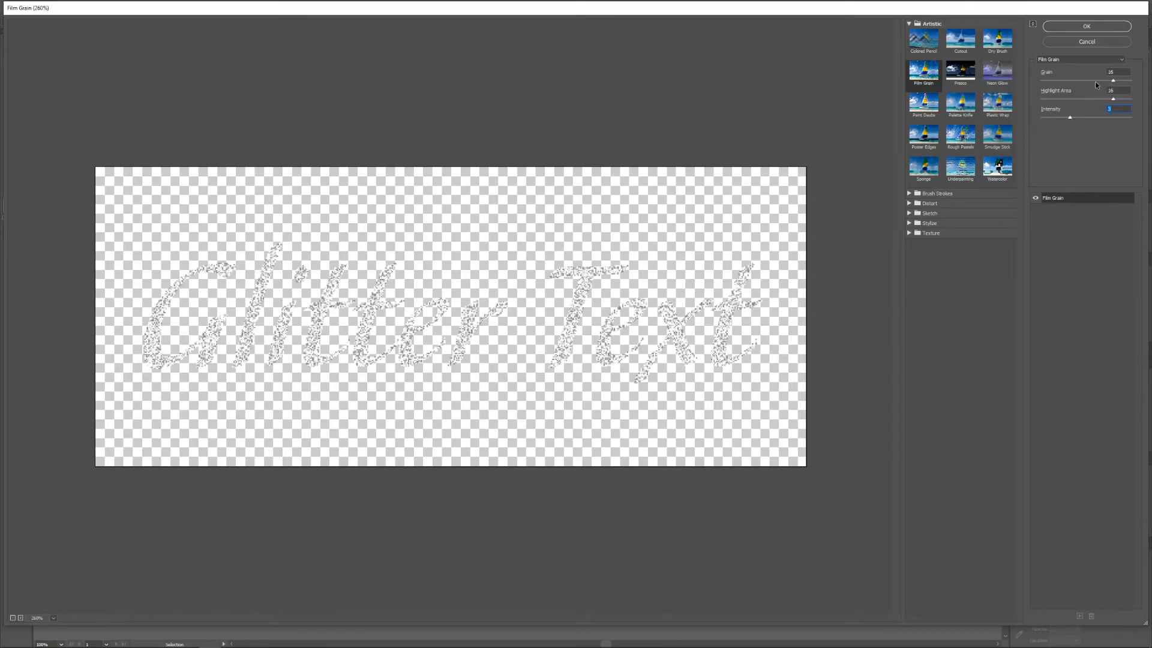
{"action": "mouse_move", "coordinate": [1111, 80]}
{"action": "left_mouse_down"}
{"action": "mouse_move", "coordinate": [1092, 82]}
{"action": "mouse_move", "coordinate": [1107, 82]}
{"action": "left_mouse_up"}
{"action": "left_click_drag", "start_coordinate": [1069, 118], "coordinate": [1055, 125]}
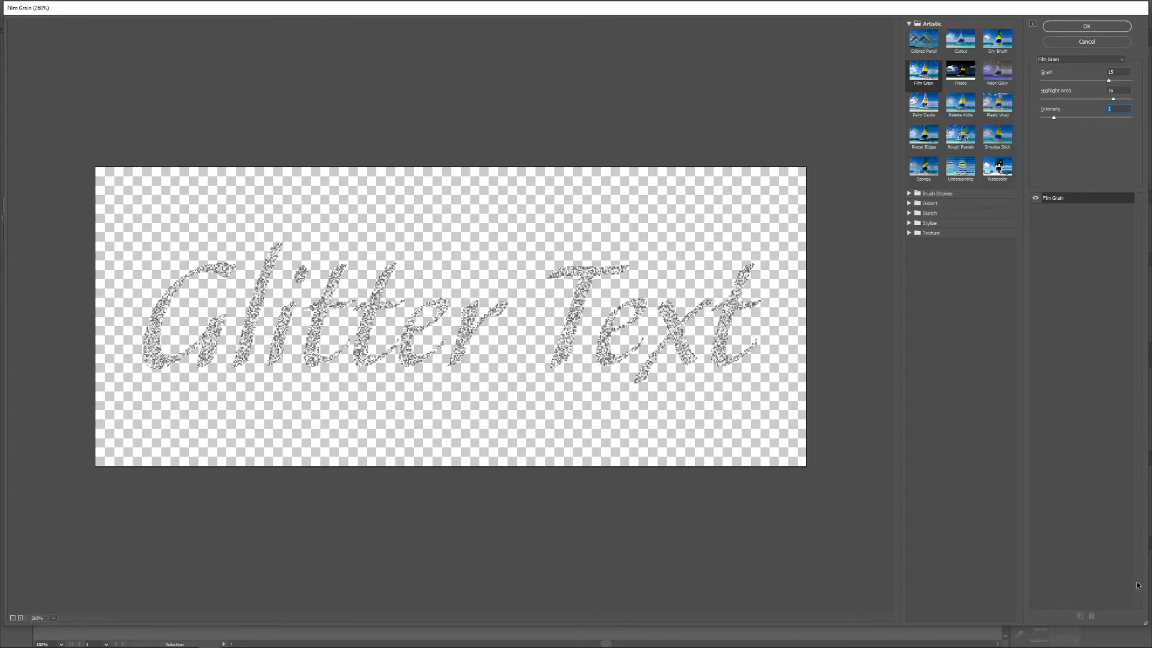
{"action": "left_click", "coordinate": [1088, 27]}
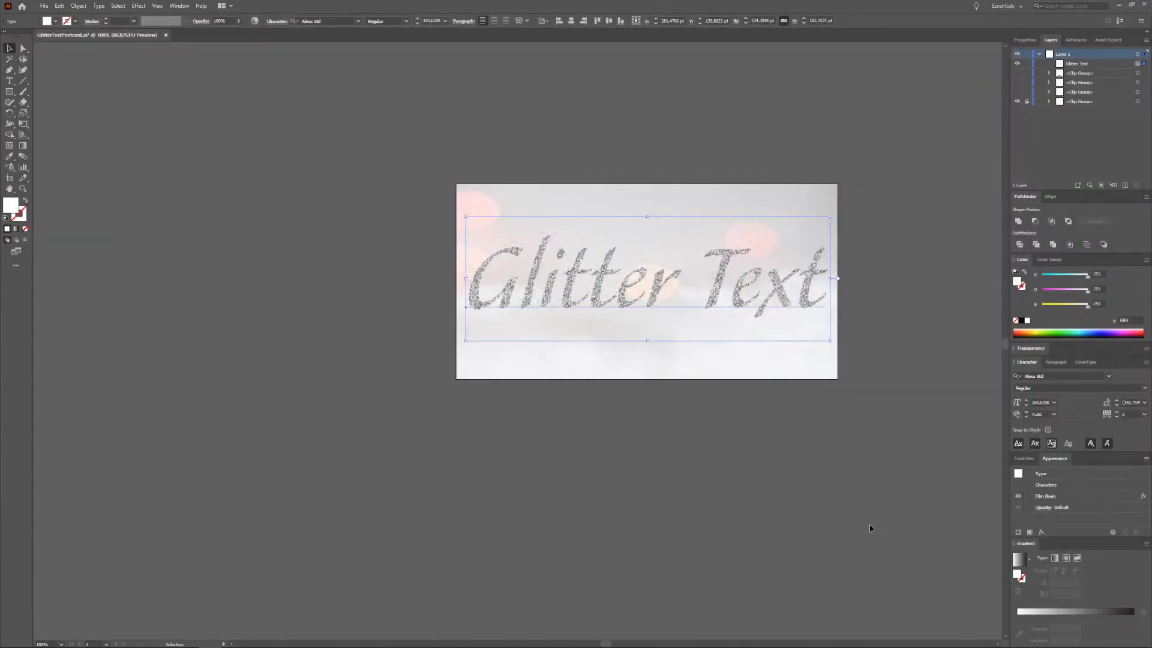
Step: Compare the film-grain text with the blue glitter version by toggling their layer visibility
{"action": "left_click", "coordinate": [928, 382]}
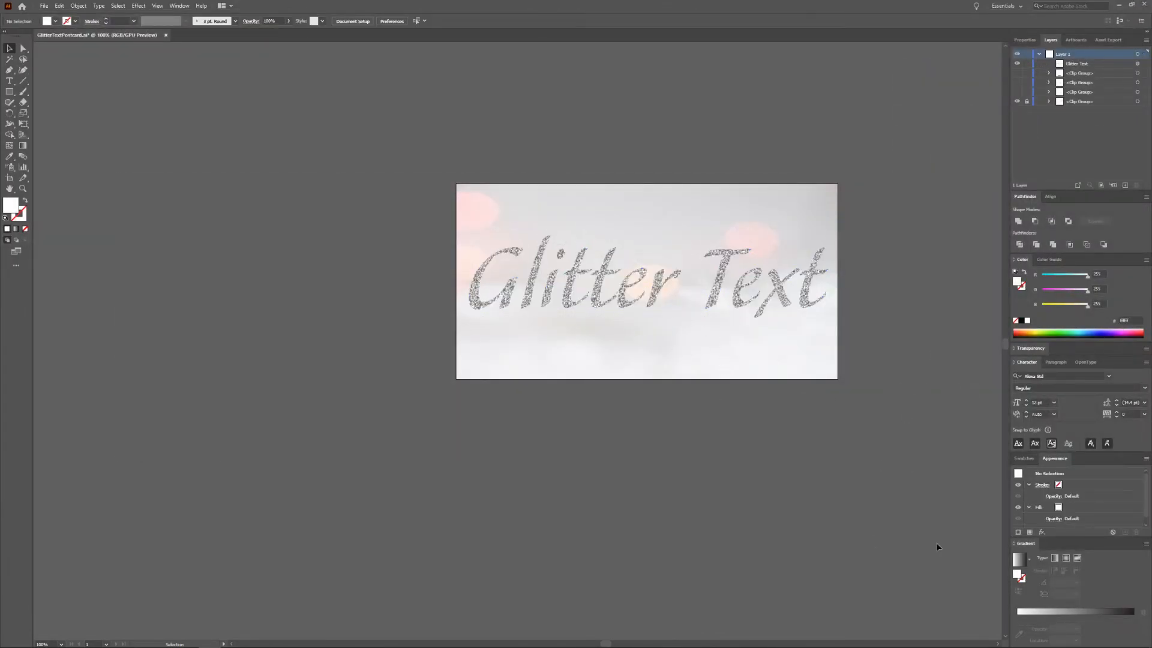
{"action": "left_click", "coordinate": [1026, 101]}
{"action": "left_click", "coordinate": [1017, 91]}
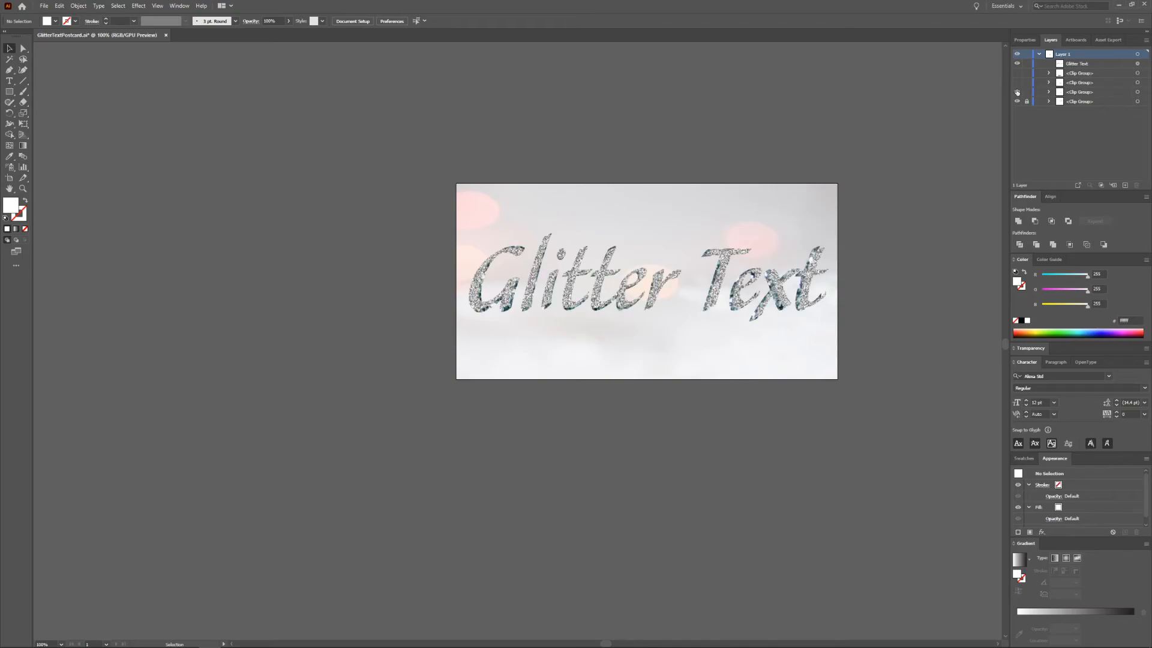
{"action": "left_click", "coordinate": [1018, 63]}
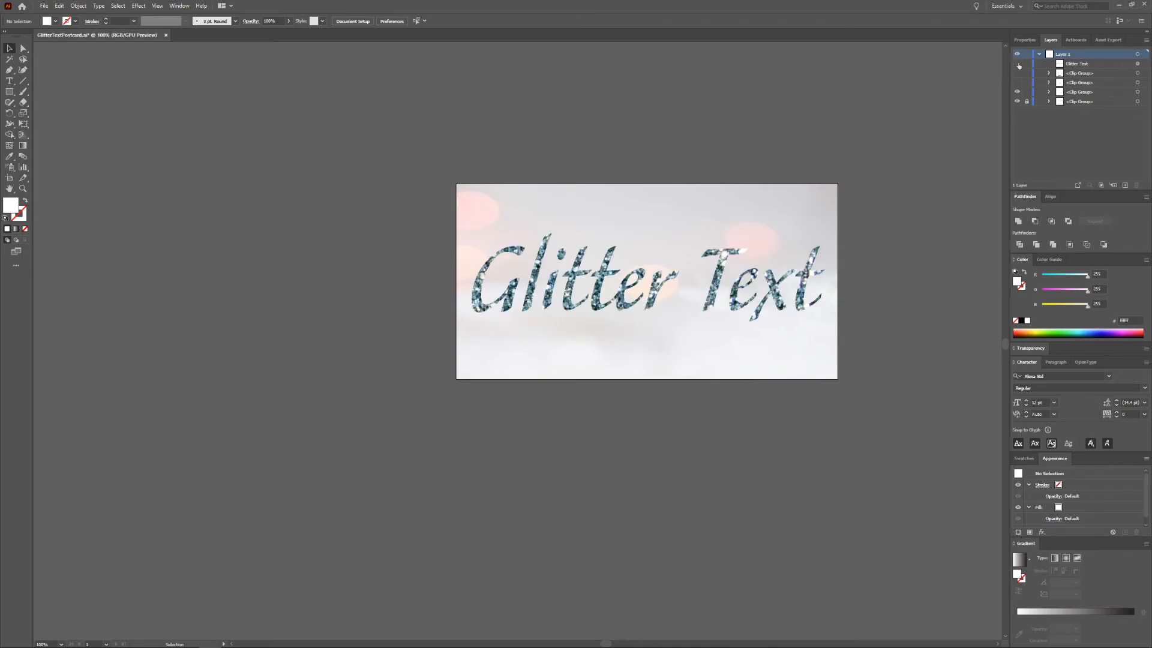
{"action": "left_click", "coordinate": [1018, 63]}
{"action": "left_click", "coordinate": [1017, 92]}
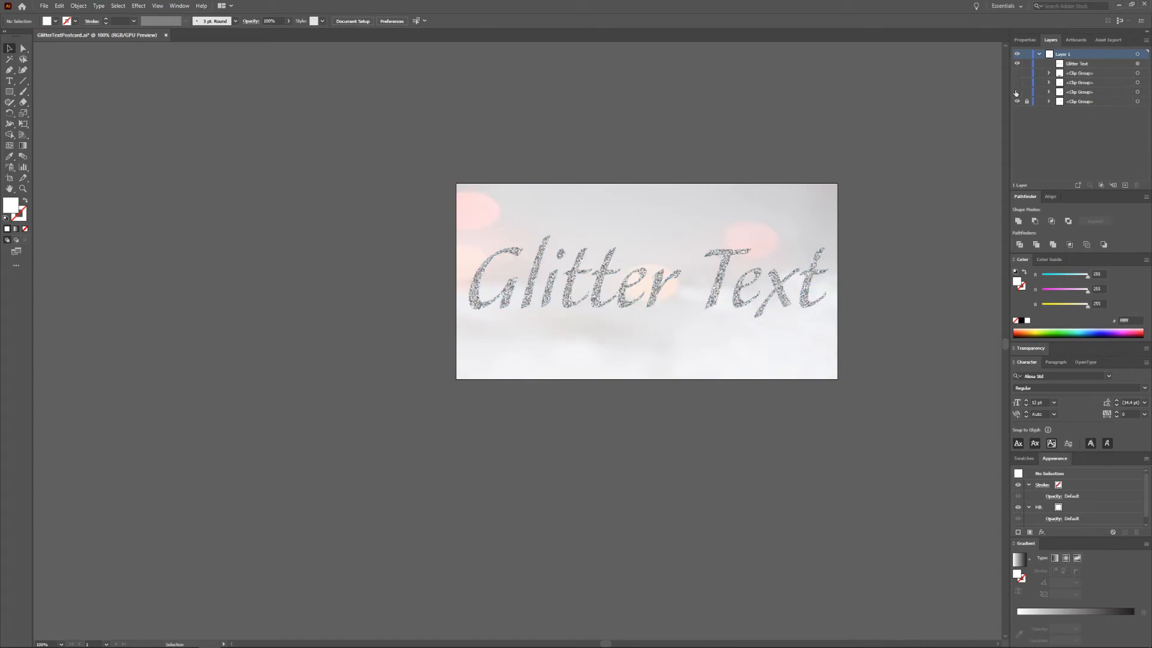